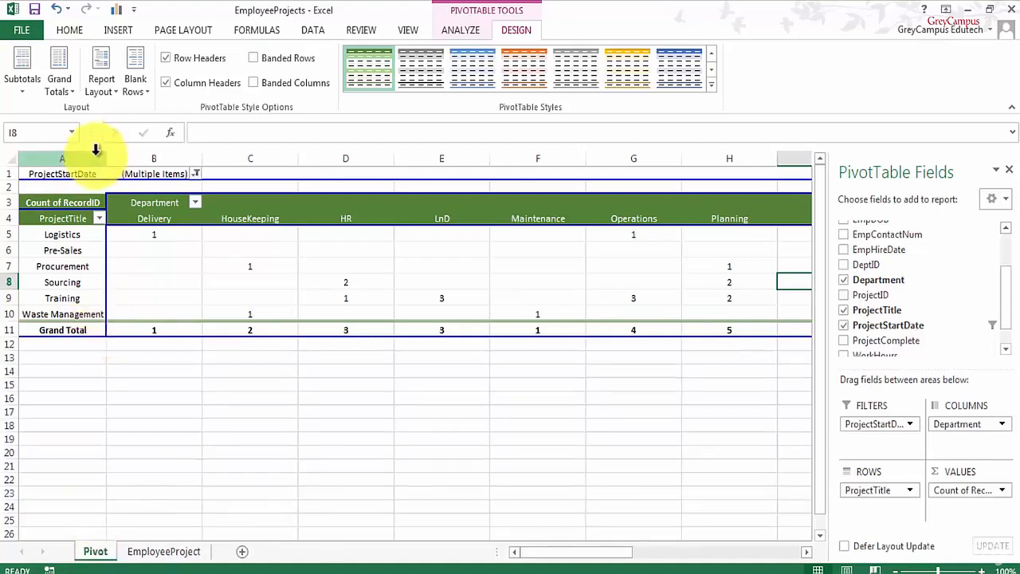
# Remove the ProjectStartDate, Department, ProjectTitle and Count of RecordID fields from the pivot table, leaving its layout empty
pyautogui.moveTo(68, 170); pyautogui.dragTo(871, 306)
pyautogui.moveTo(600, 553); pyautogui.dragTo(533, 553)
pyautogui.moveTo(157, 201); pyautogui.dragTo(929, 303)
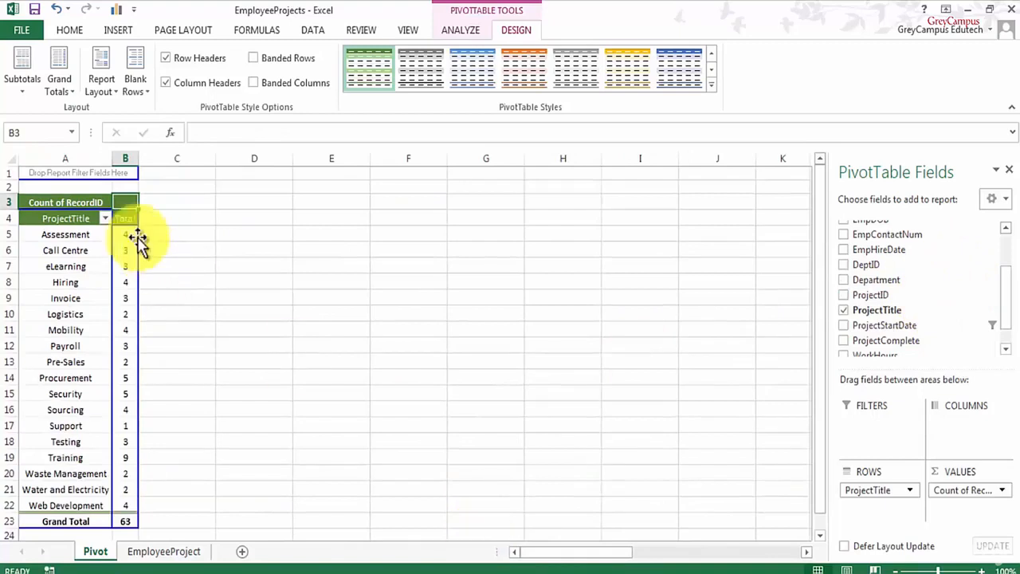
pyautogui.moveTo(68, 222); pyautogui.dragTo(931, 285)
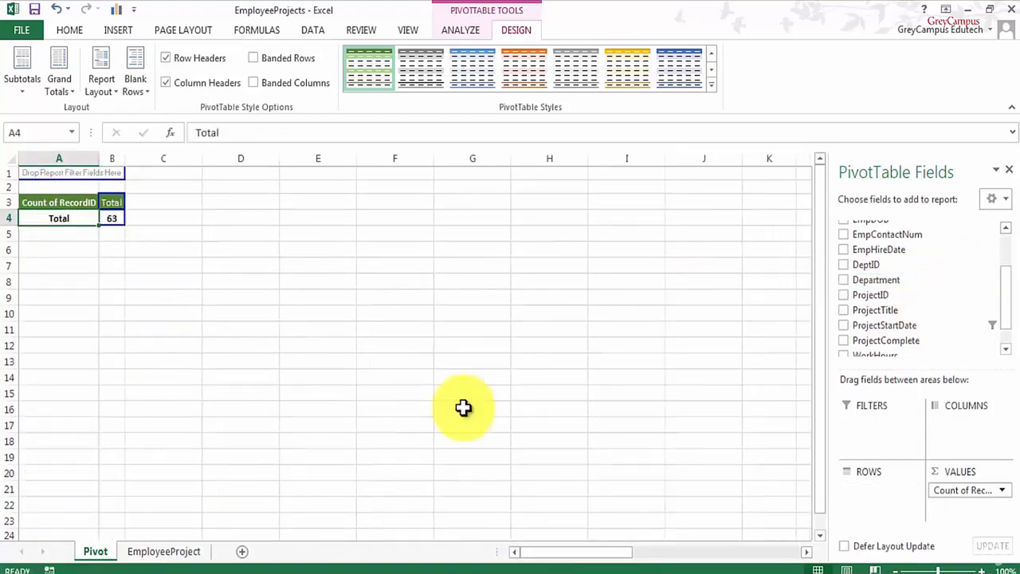
pyautogui.moveTo(58, 204); pyautogui.dragTo(929, 319)
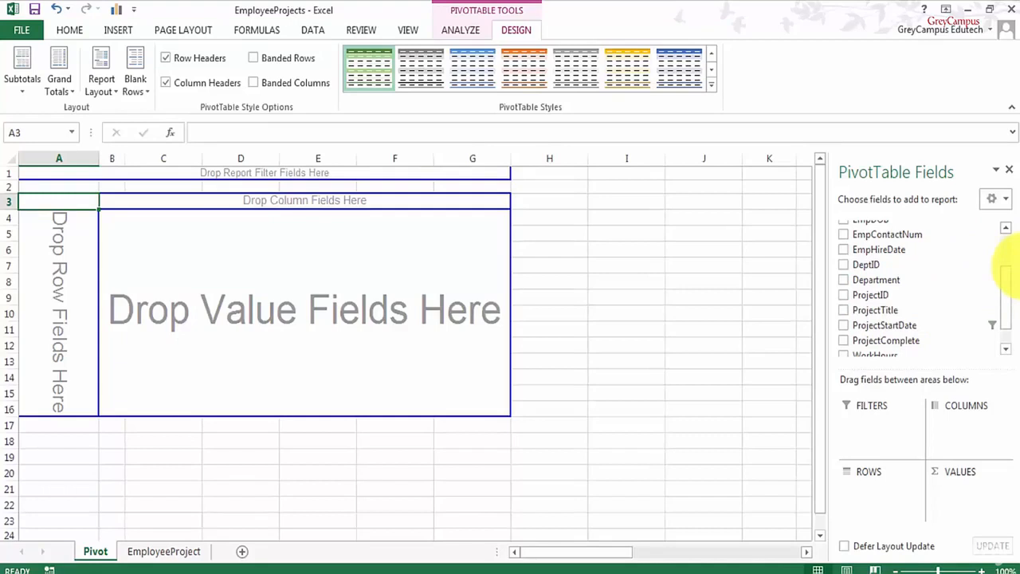
# Add Department as the pivot table's row field and WorkHours as its value field
pyautogui.moveTo(888, 279); pyautogui.dragTo(63, 271)
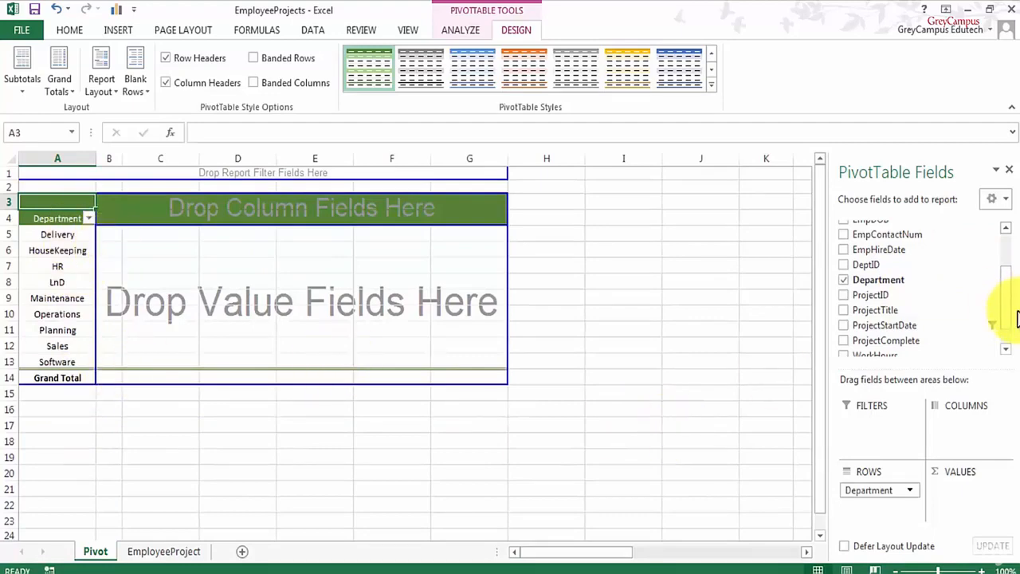
pyautogui.moveTo(1009, 314); pyautogui.dragTo(1010, 353)
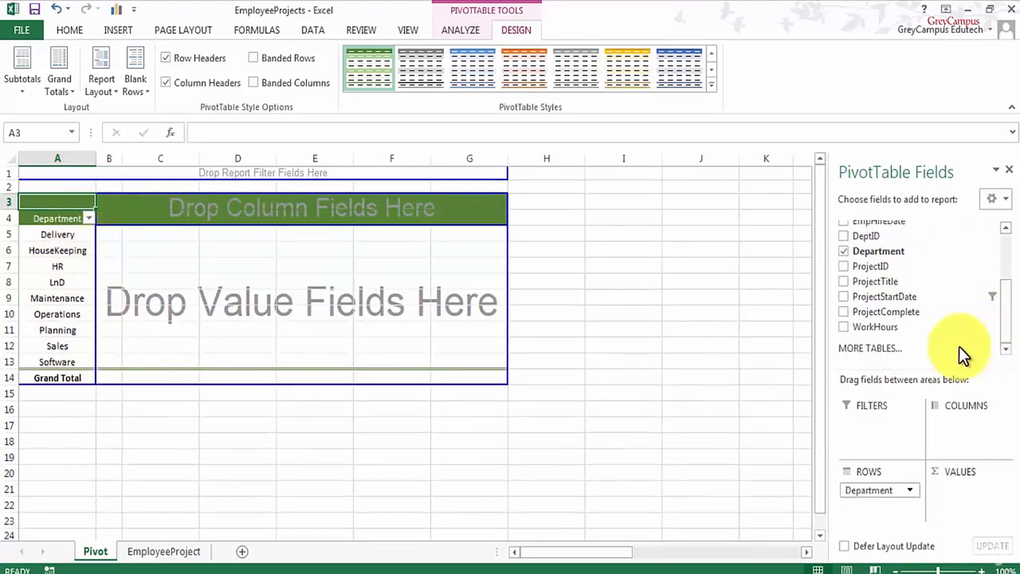
pyautogui.moveTo(883, 329); pyautogui.dragTo(169, 290)
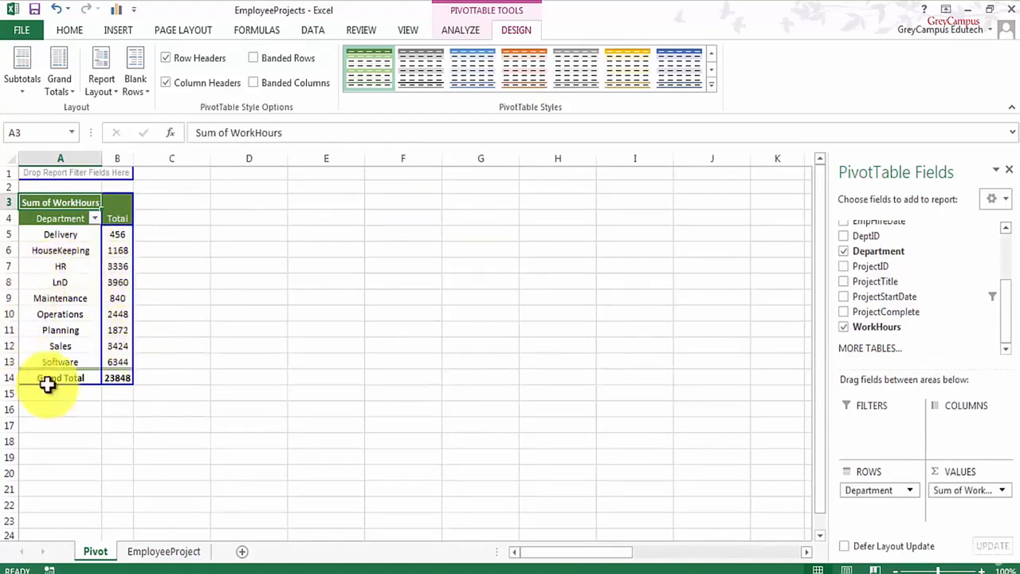
# Sort the departments in the pivot table by Sum of WorkHours from largest to smallest
pyautogui.click(122, 232)
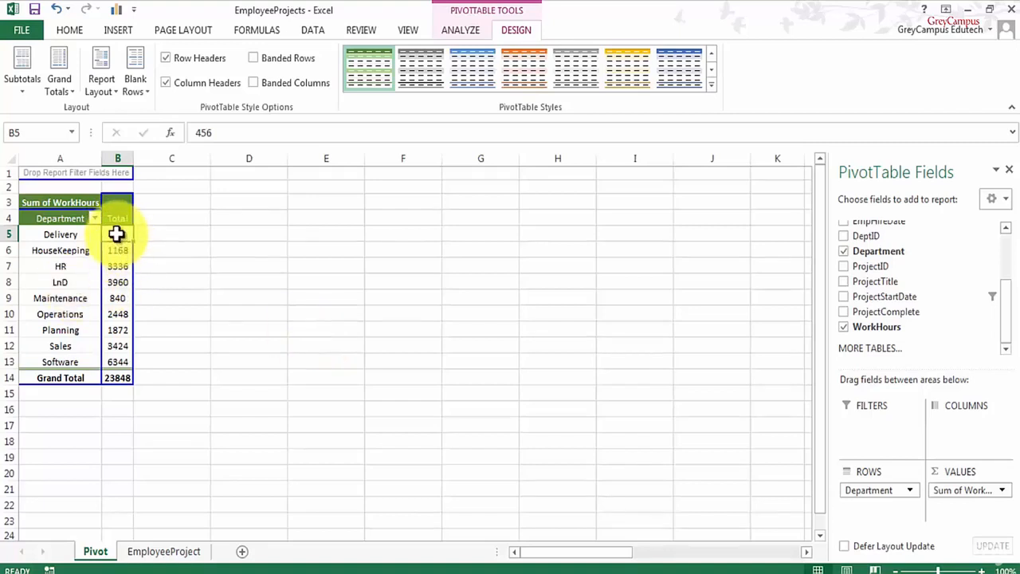
pyautogui.moveTo(115, 235)
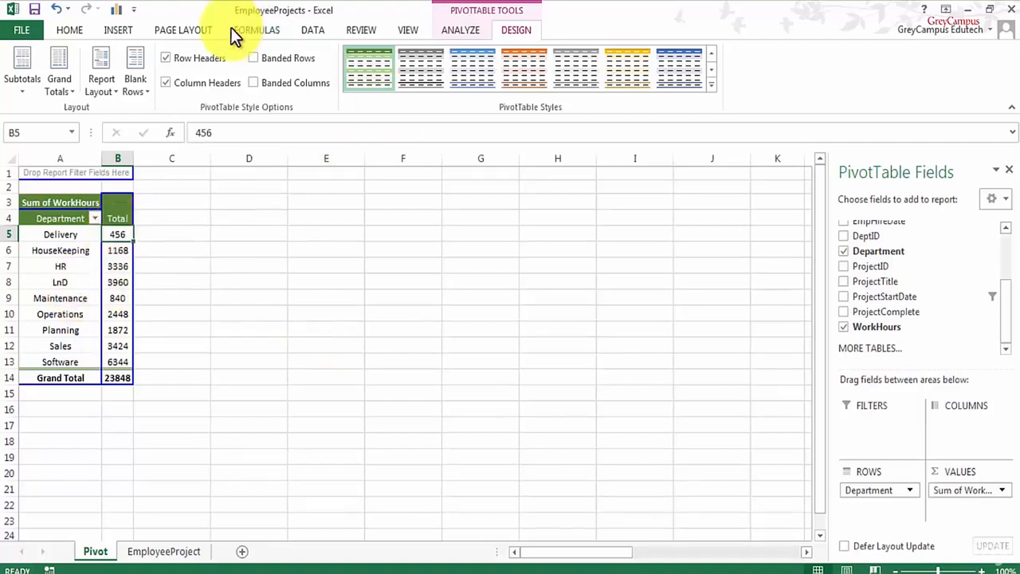
pyautogui.click(325, 30)
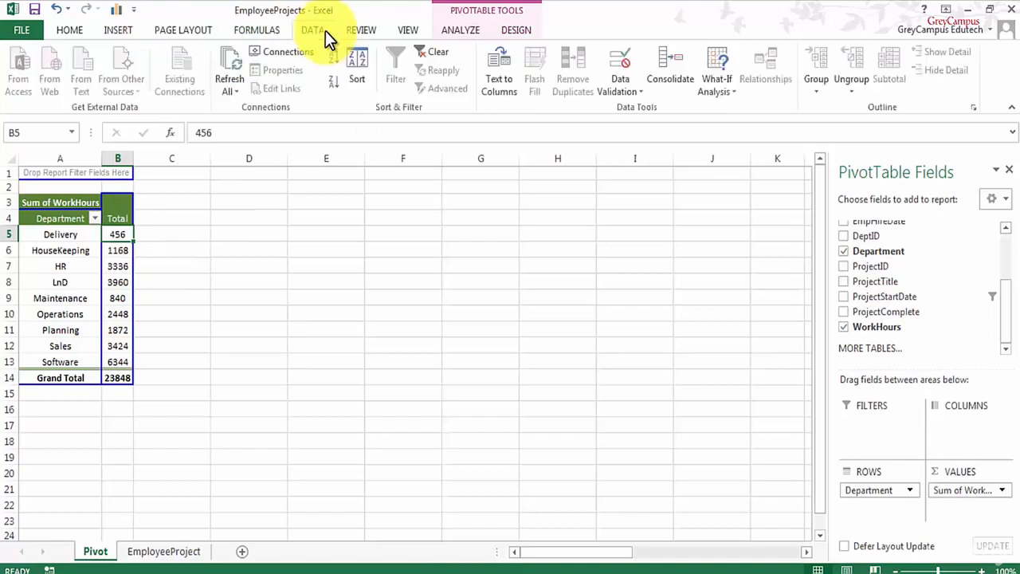
pyautogui.click(335, 81)
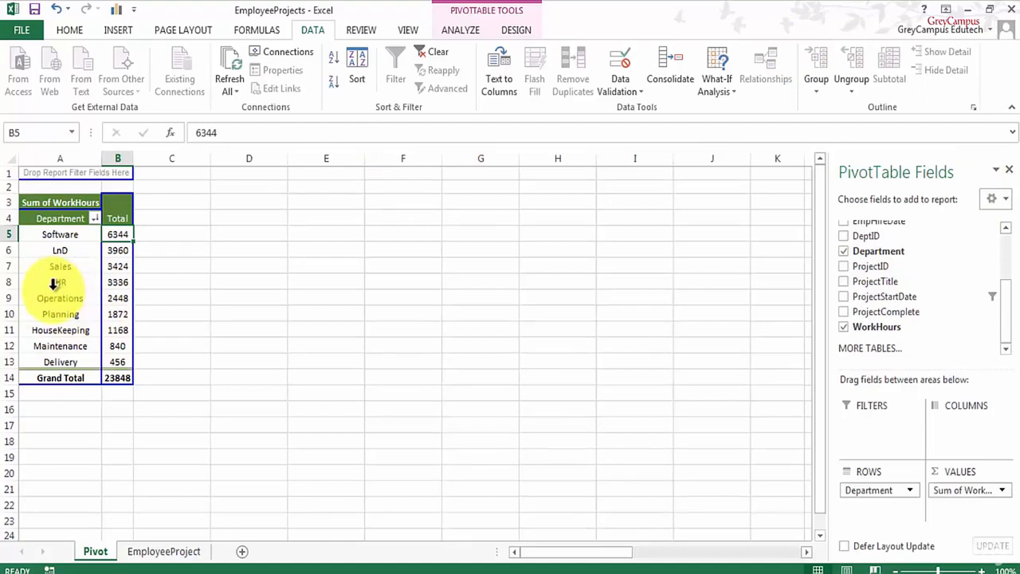
# Insert a 3-D Clustered Column PivotChart from the pivot table and place it beside the table, near the sheet's upper edge
pyautogui.click(479, 26)
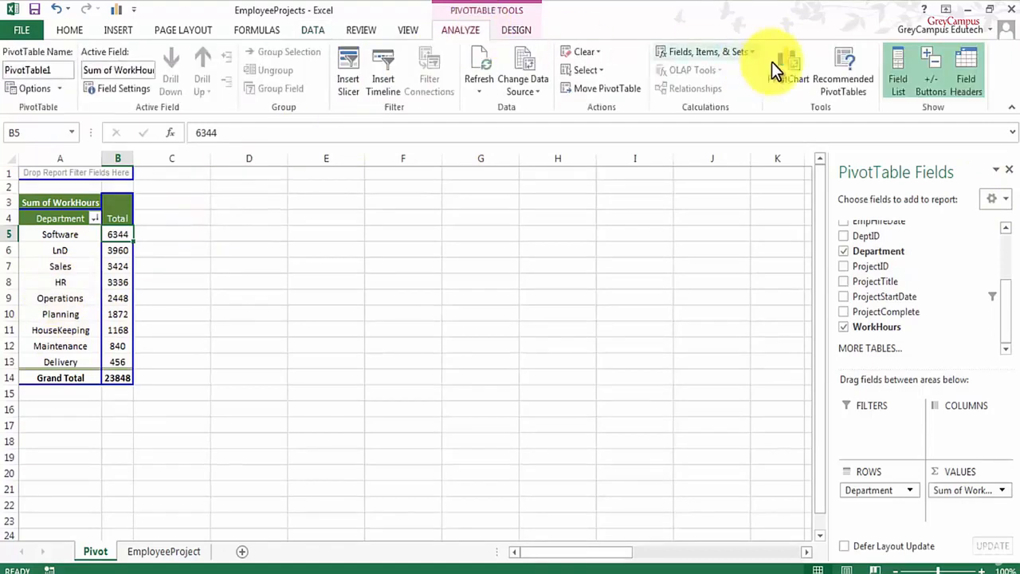
pyautogui.click(793, 60)
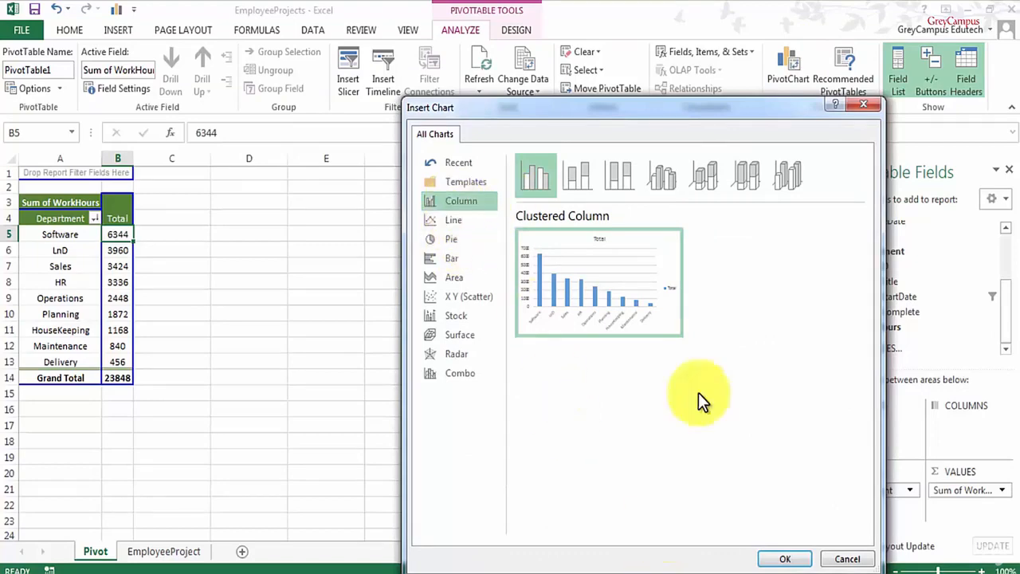
pyautogui.moveTo(577, 280)
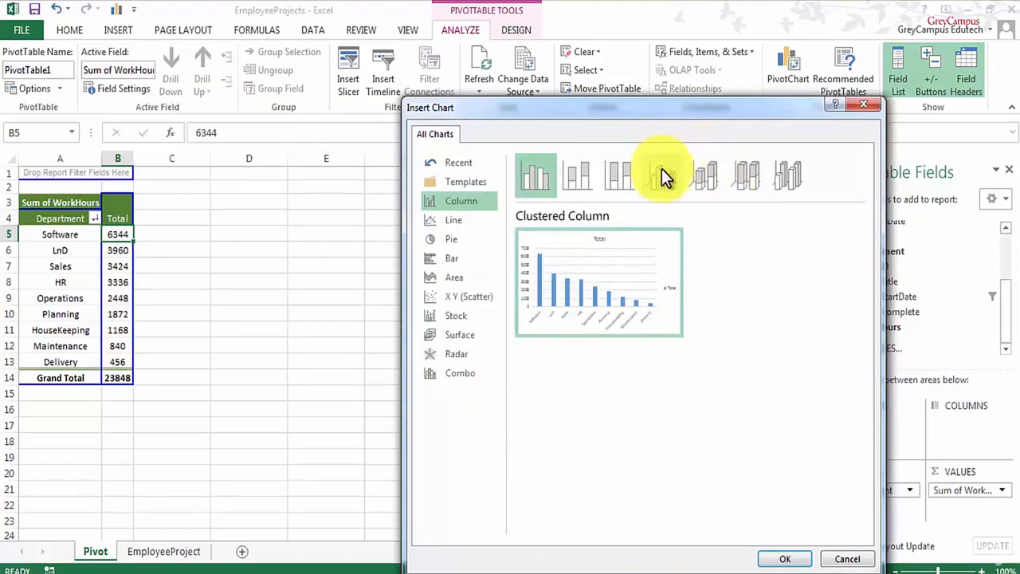
pyautogui.click(664, 177)
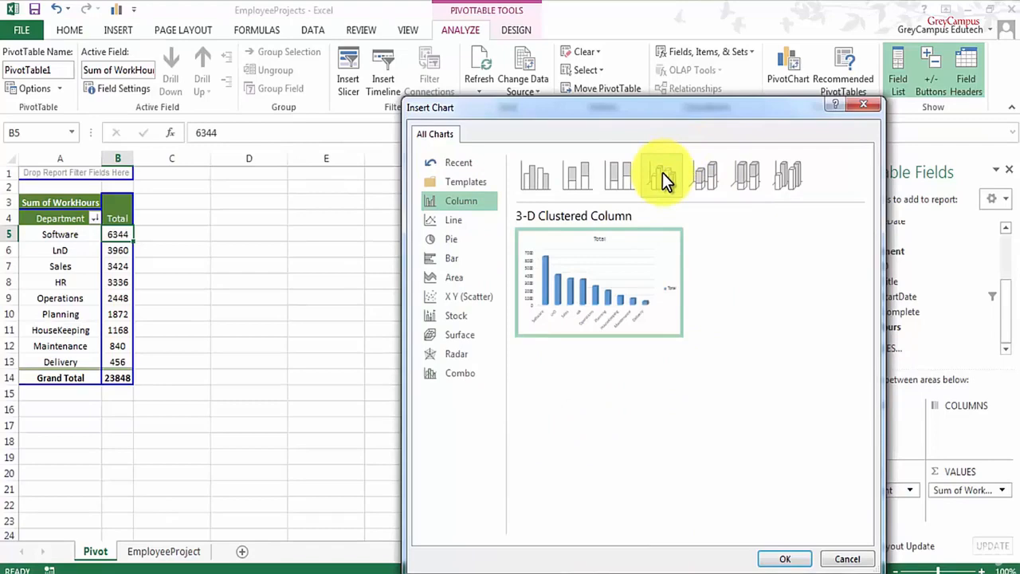
pyautogui.click(797, 559)
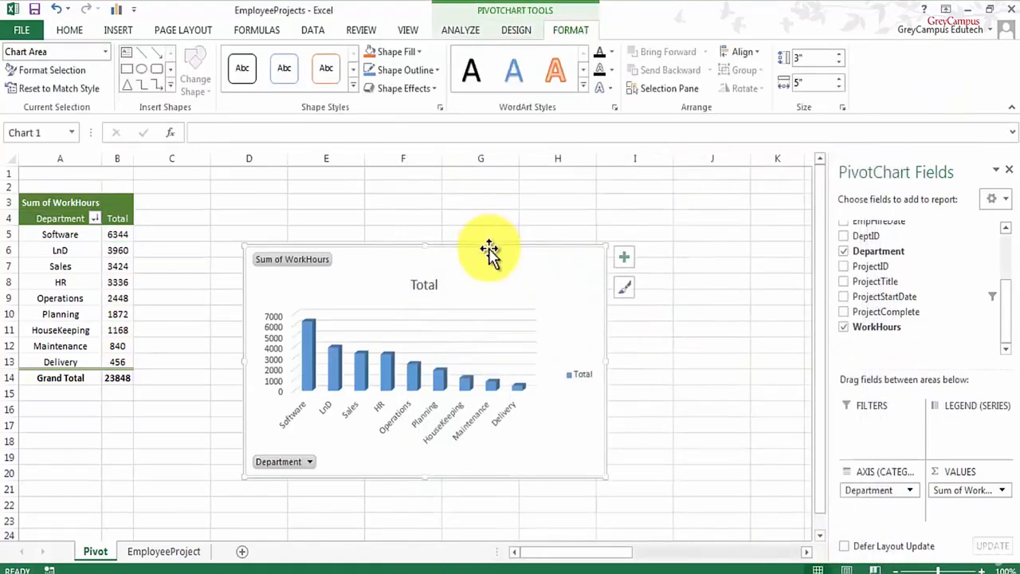
pyautogui.moveTo(488, 248); pyautogui.dragTo(436, 183)
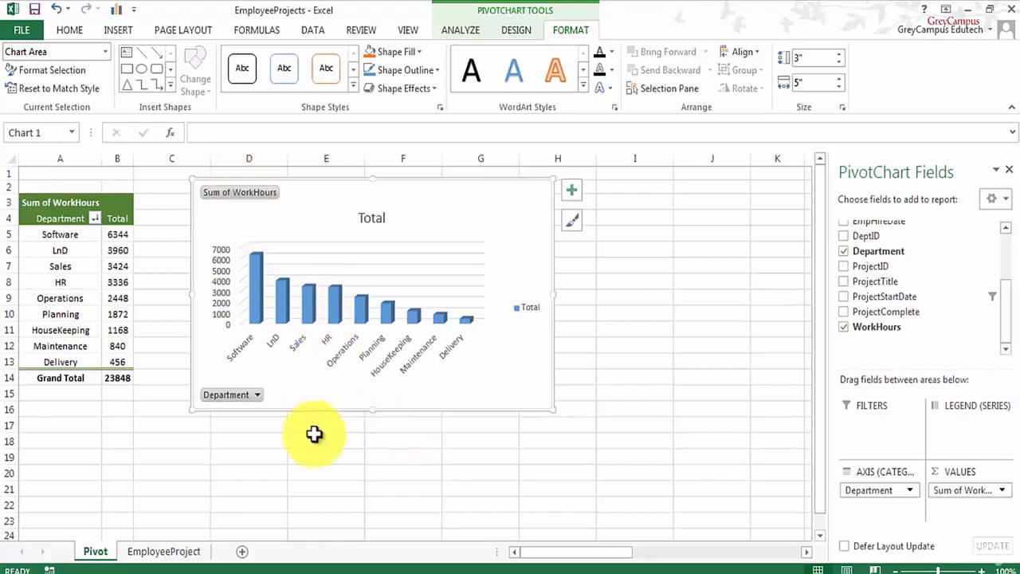
# Delete the chart's legend and move the plot area upward within the chart
pyautogui.click(528, 312)
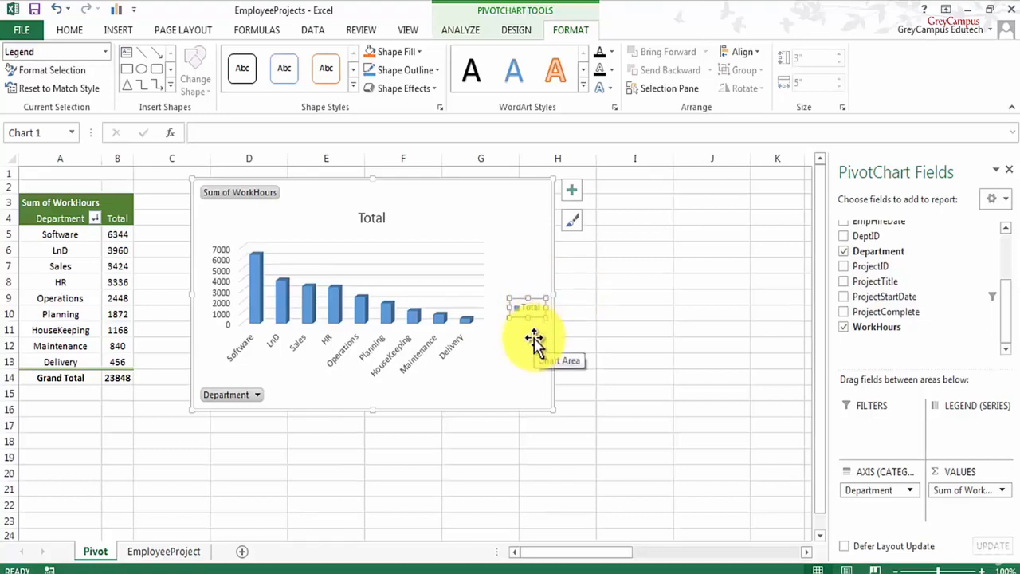
pyautogui.press('Delete')
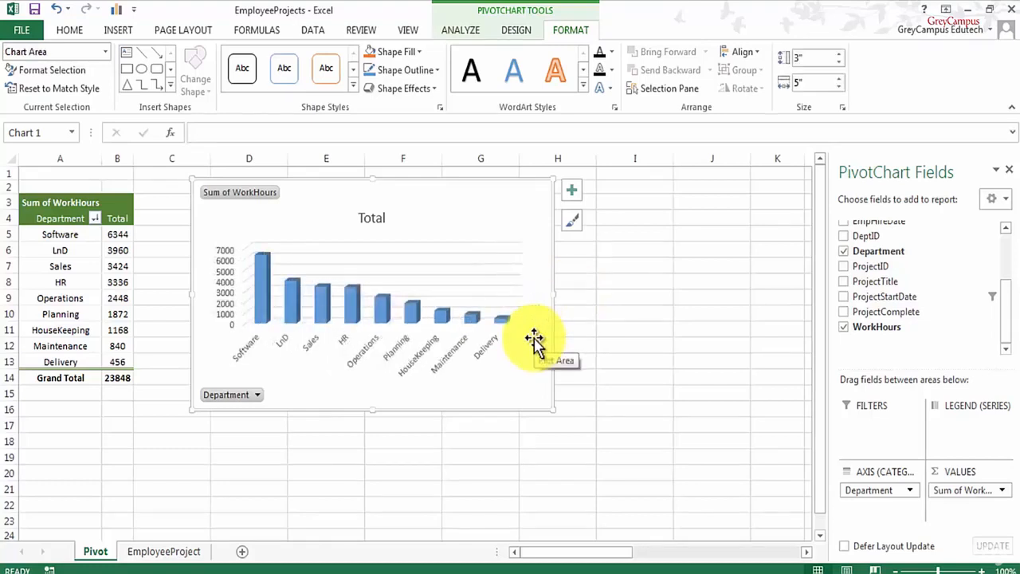
pyautogui.click(354, 310)
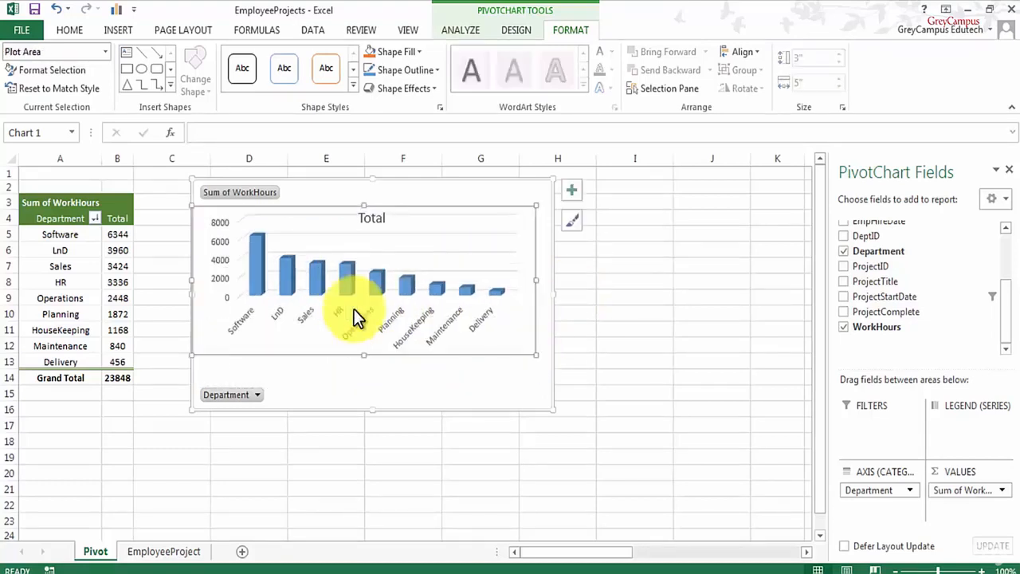
# Add data callouts to the chart's Total column series
pyautogui.click(347, 278)
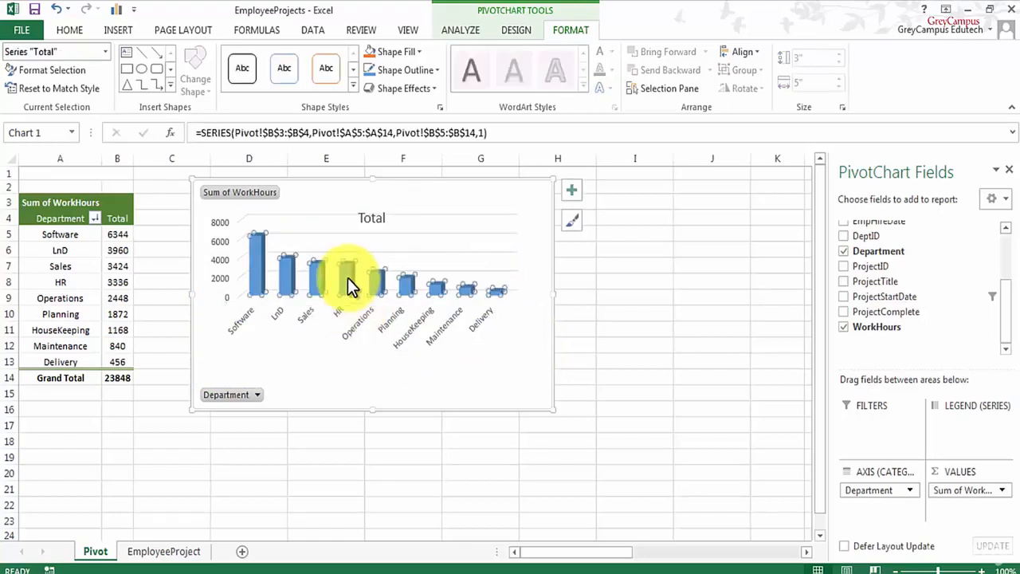
pyautogui.rightClick(348, 275)
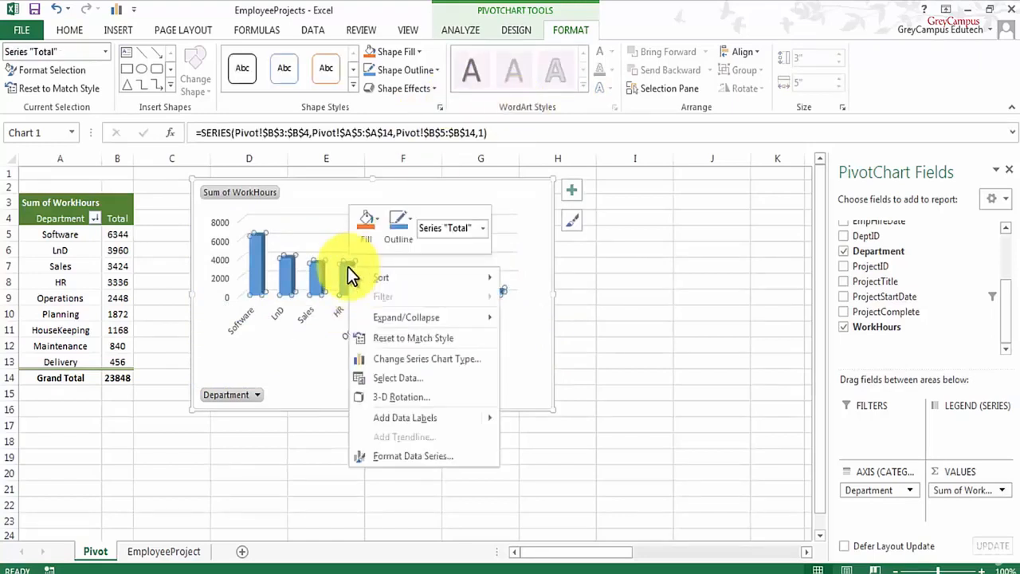
pyautogui.moveTo(413, 418)
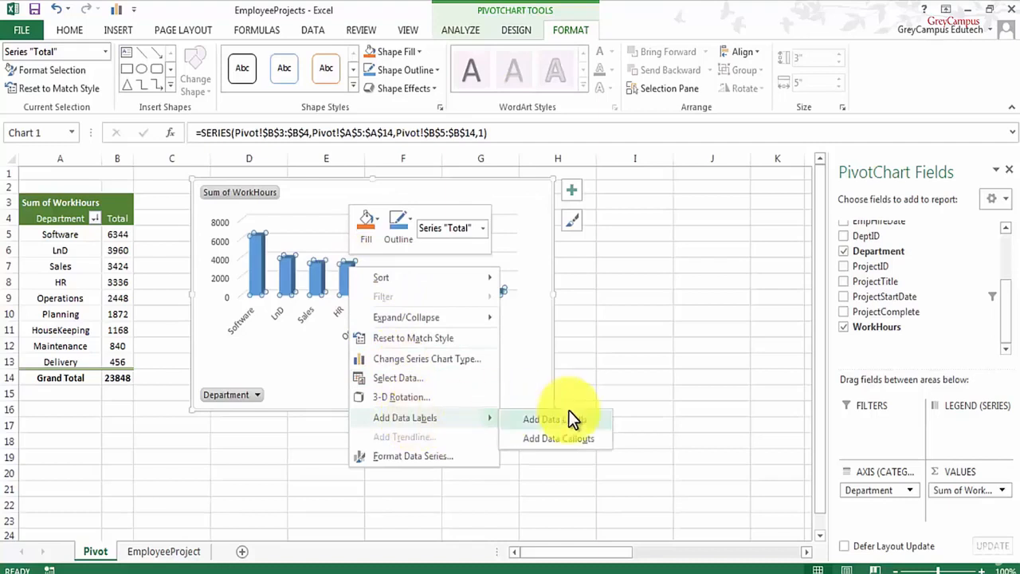
pyautogui.click(570, 439)
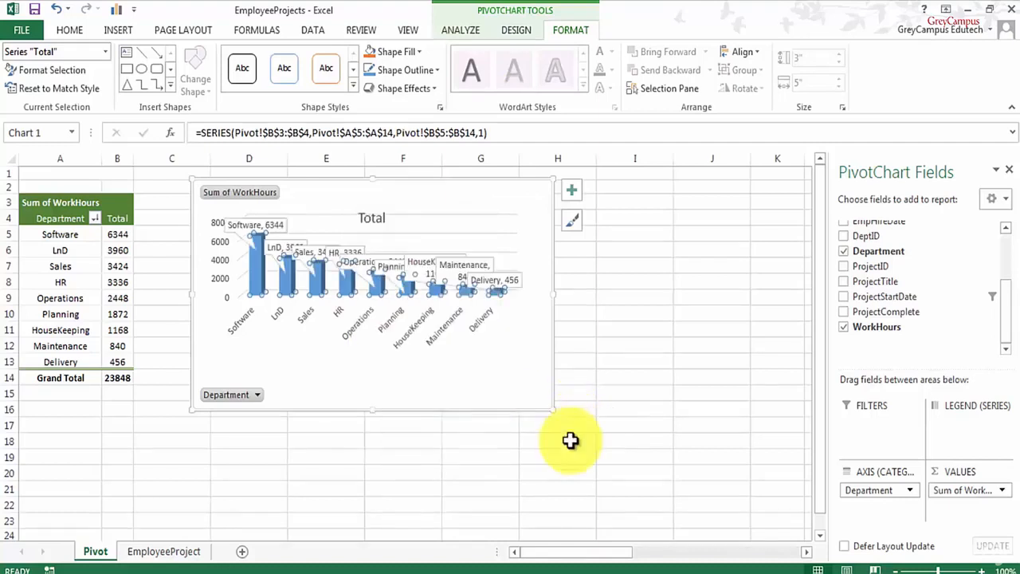
# Delete the data callouts from the chart's columns
pyautogui.rightClick(237, 224)
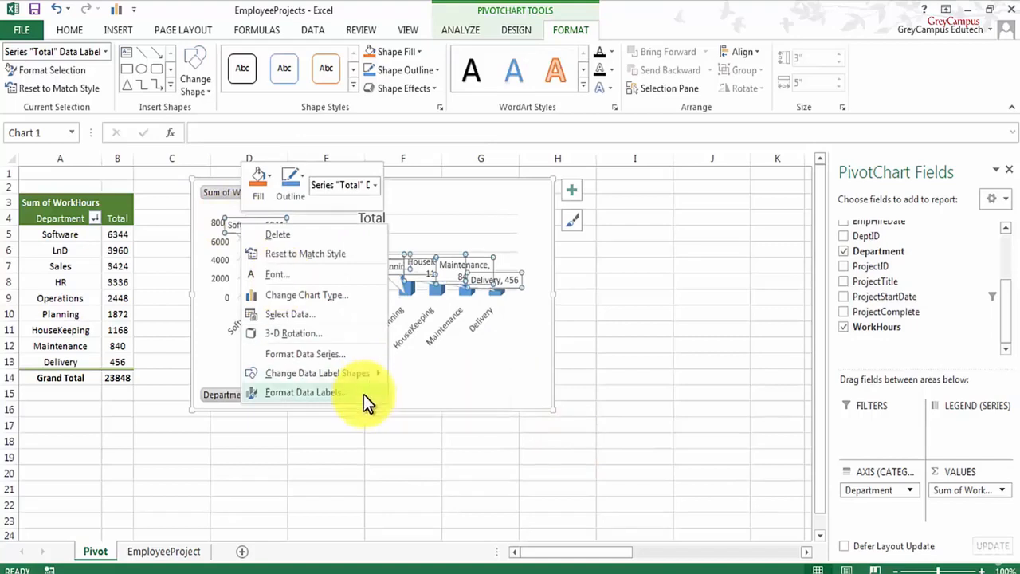
pyautogui.click(517, 466)
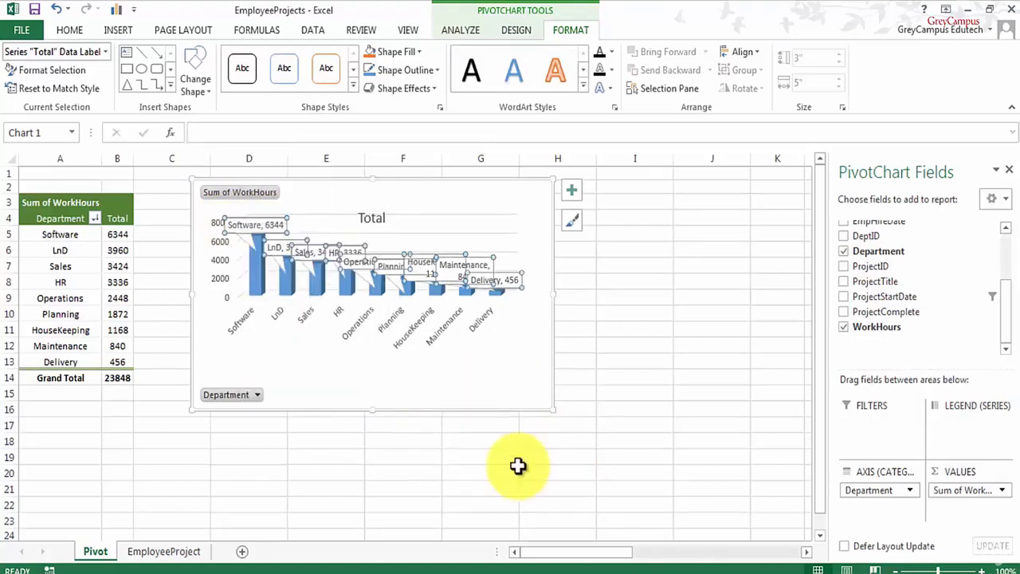
pyautogui.press('Delete')
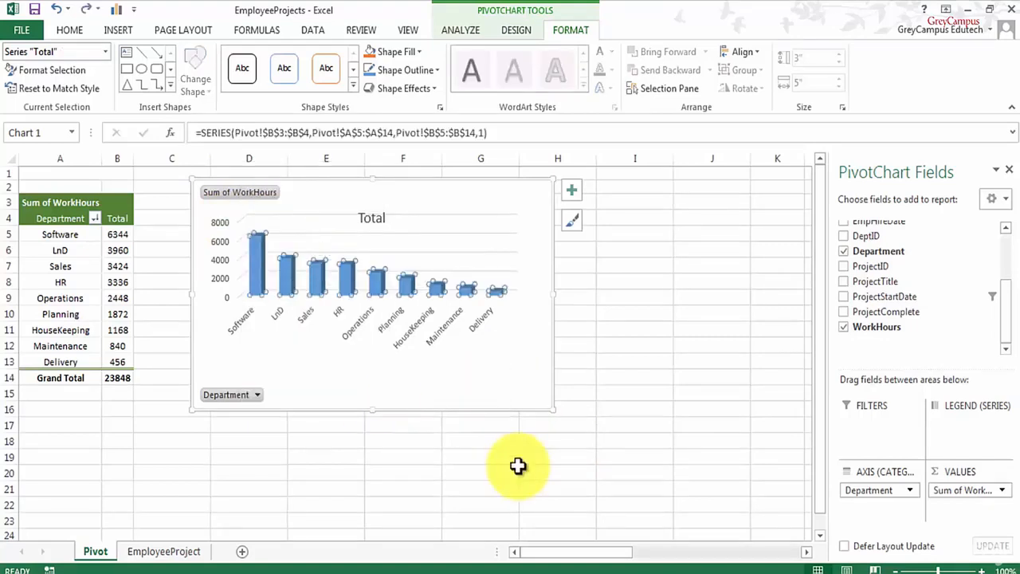
# Add plain data labels to the chart's Total column series and deselect the chart
pyautogui.rightClick(433, 293)
pyautogui.moveTo(533, 440)
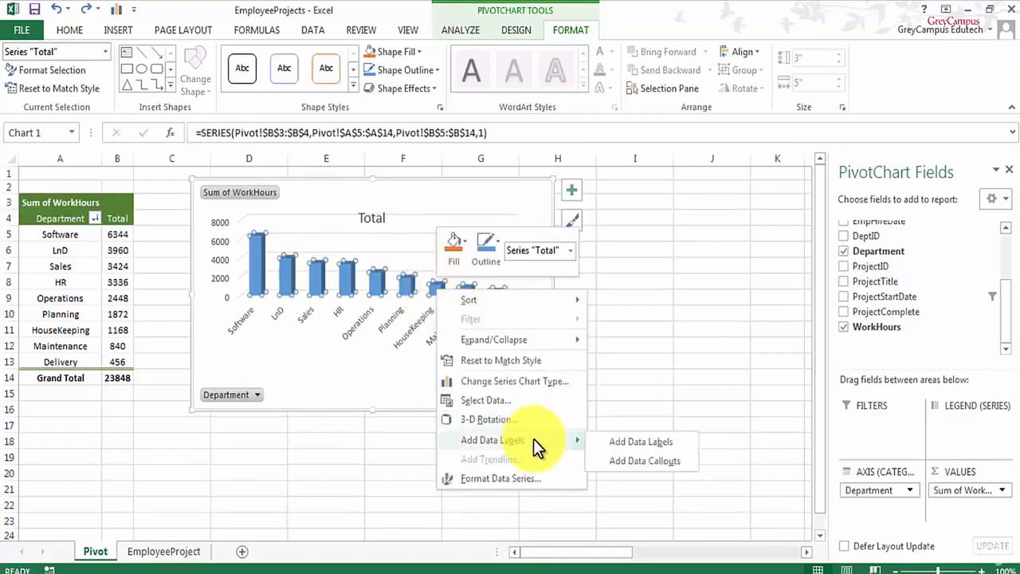
pyautogui.click(647, 440)
pyautogui.click(679, 402)
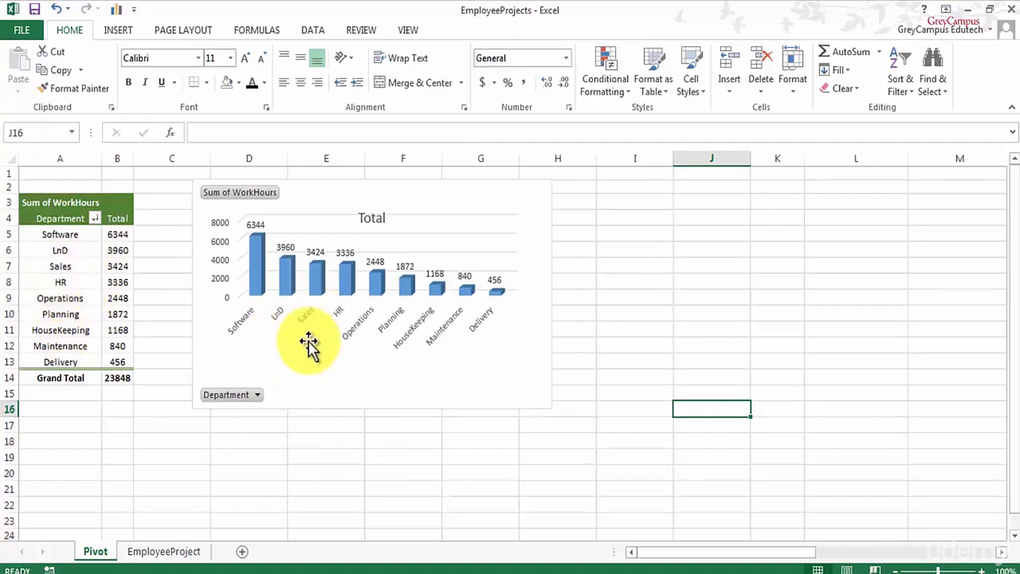
# Filter the pivot table's Department field to exclude HouseKeeping and Maintenance
pyautogui.click(314, 360)
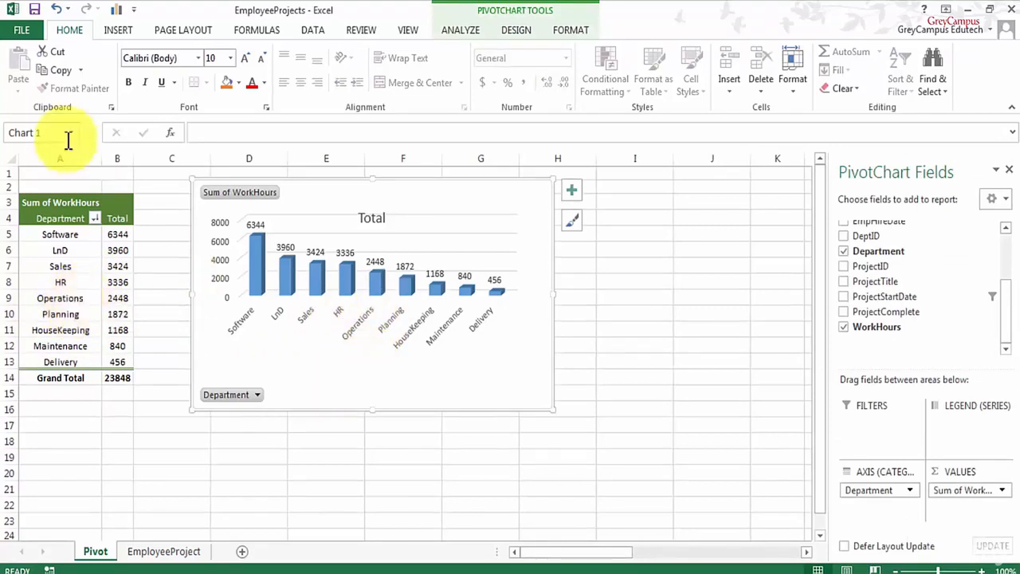
pyautogui.click(94, 219)
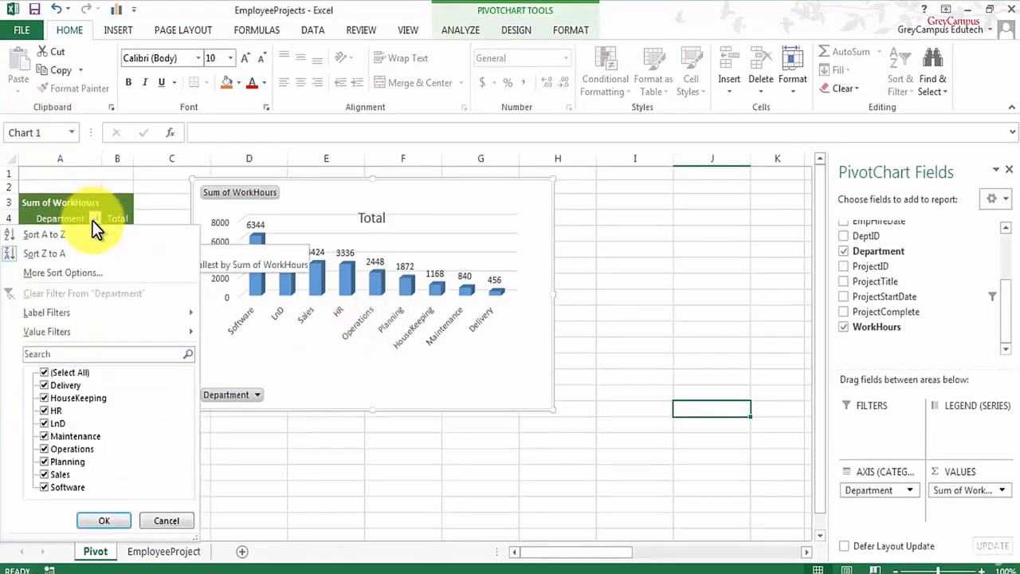
pyautogui.click(44, 398)
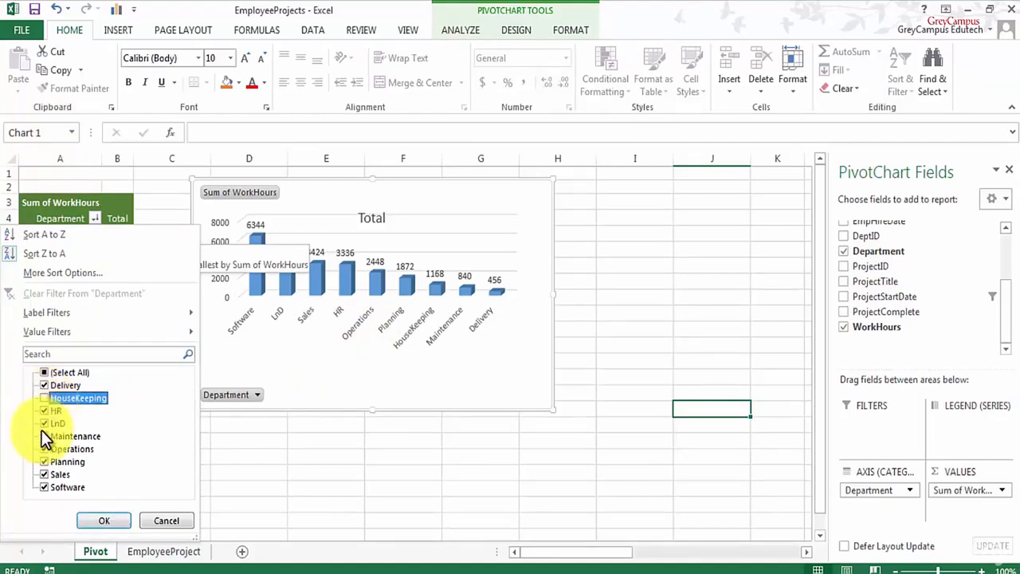
pyautogui.click(43, 437)
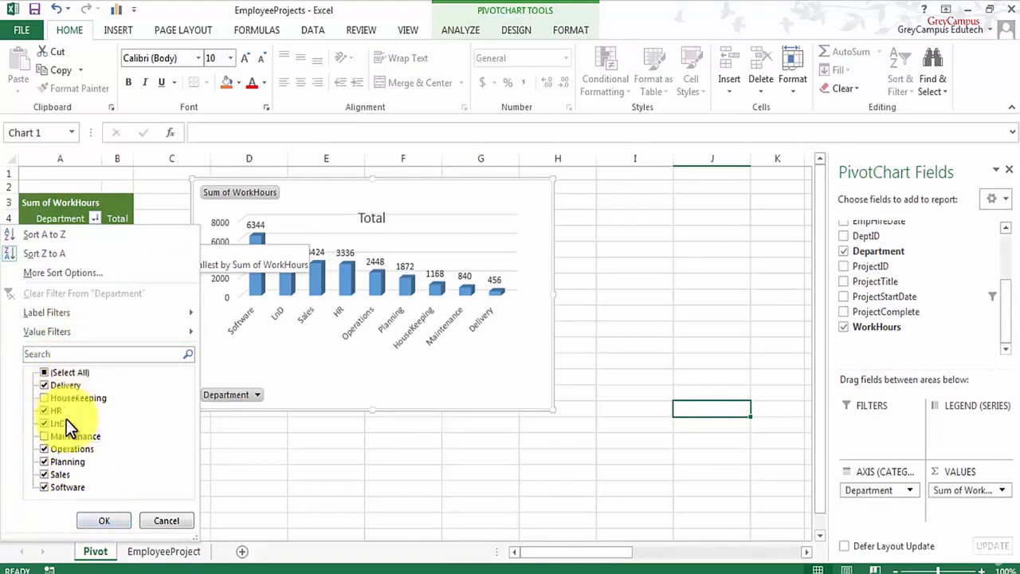
pyautogui.click(105, 520)
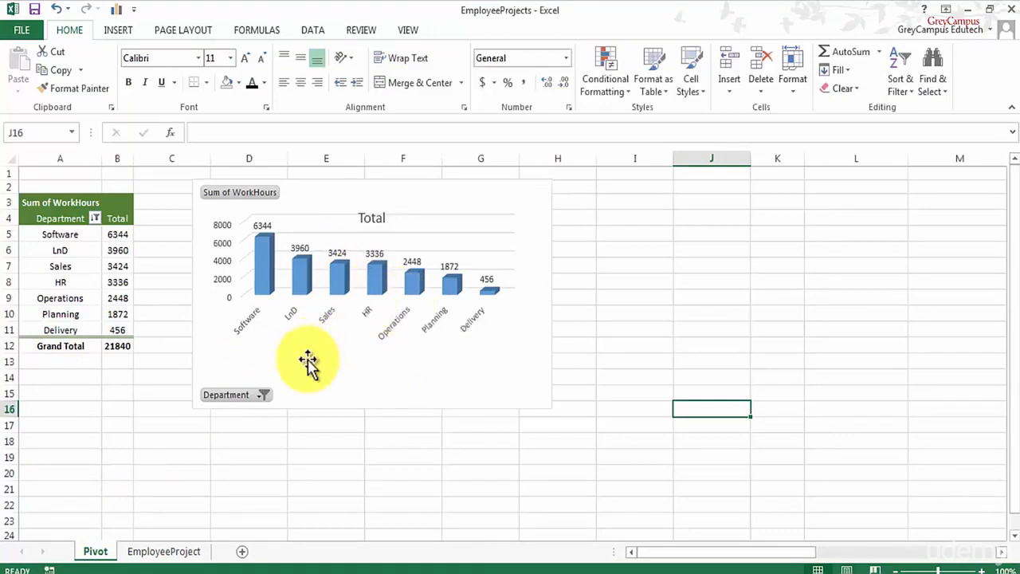
# Filter the chart's Department field to include every department except Software, leaving the whole chart selected
pyautogui.click(265, 396)
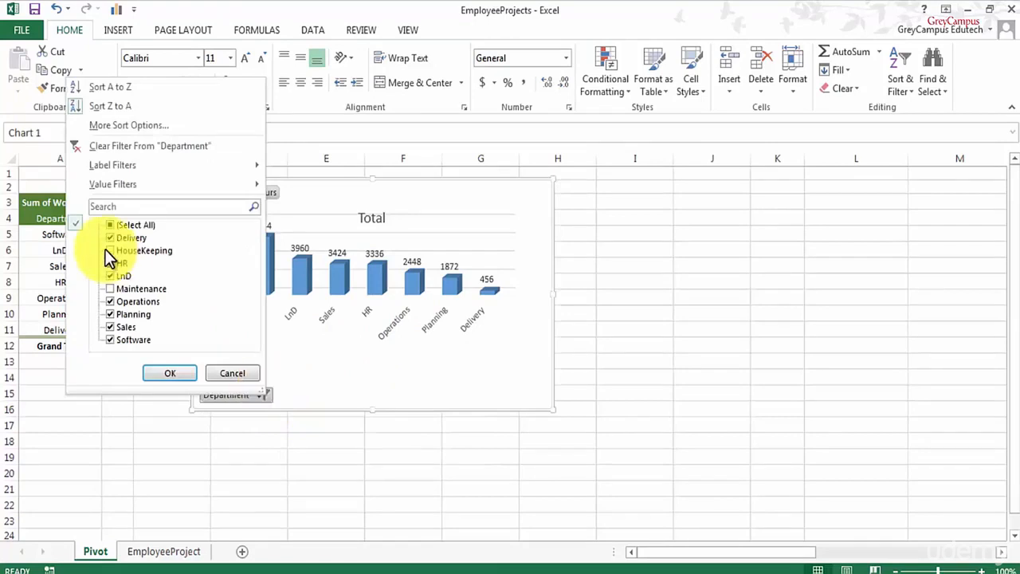
pyautogui.click(109, 224)
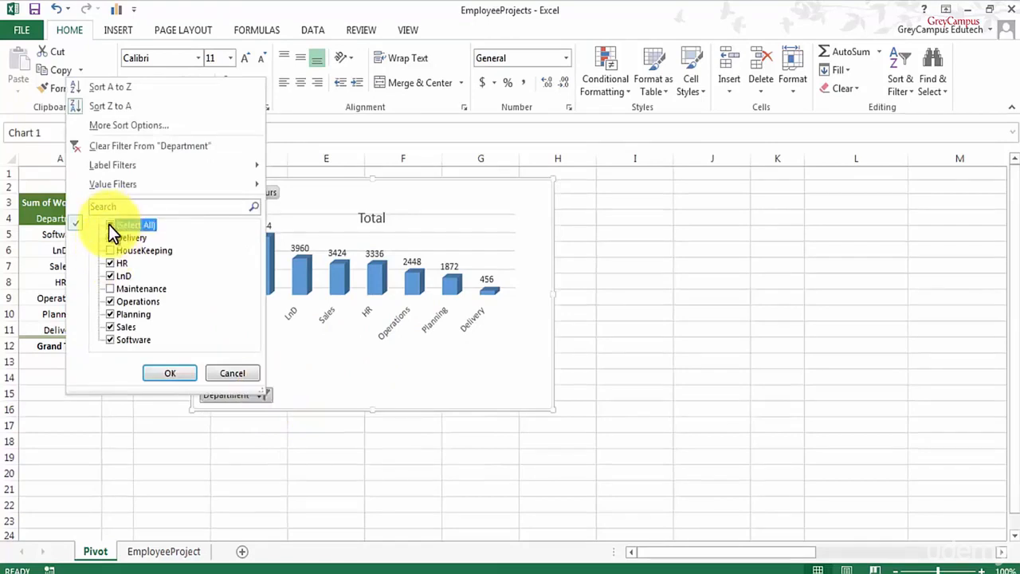
pyautogui.click(109, 338)
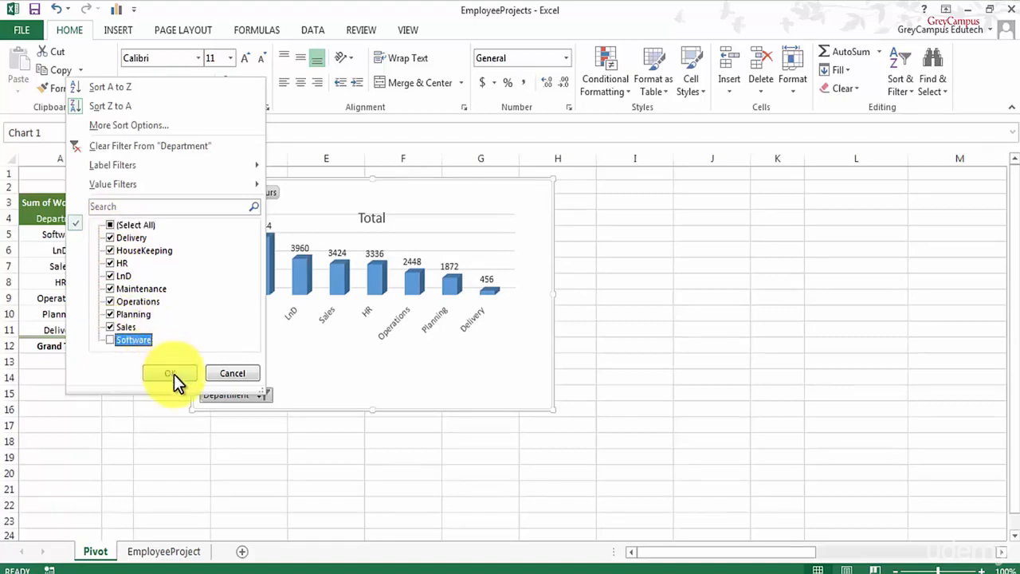
pyautogui.click(172, 373)
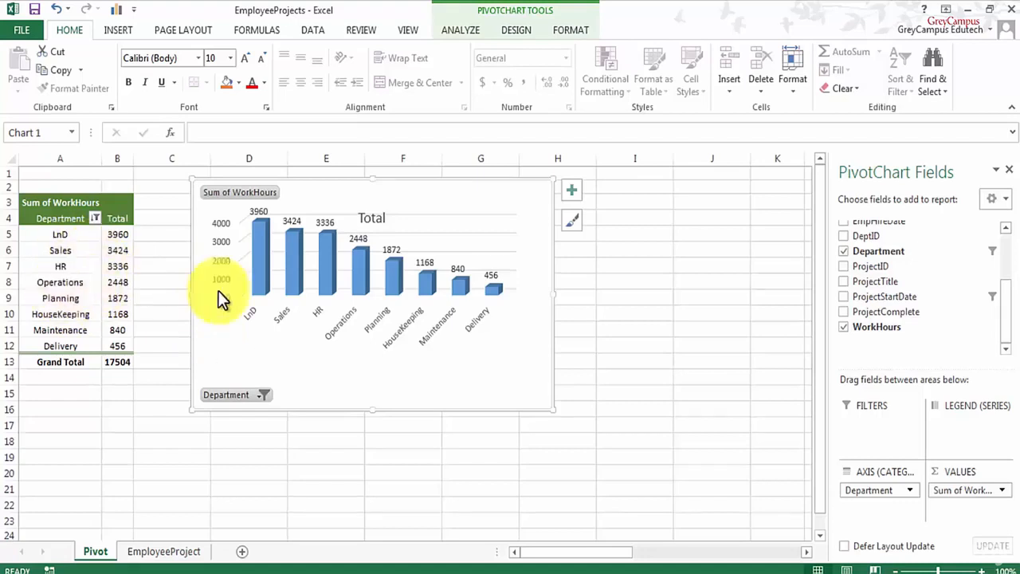
pyautogui.click(252, 321)
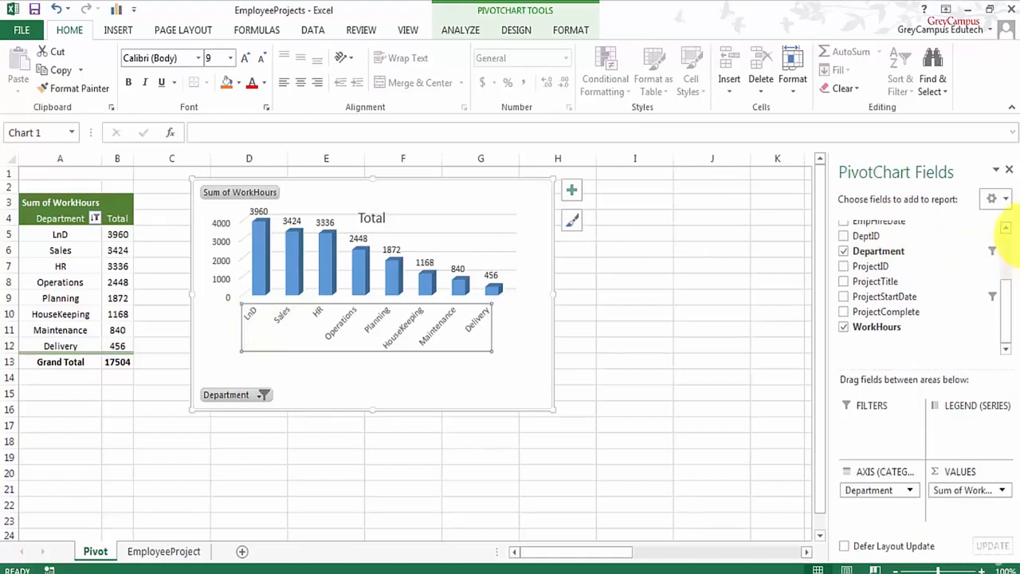
pyautogui.click(500, 398)
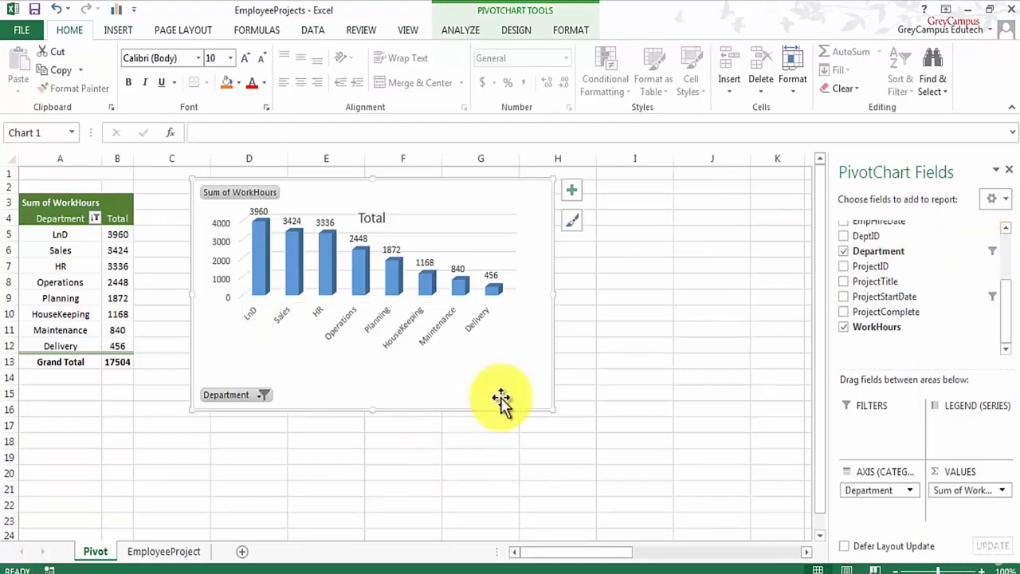
# Apply the dark grey-background chart style and the quick layout with a data table and vertical axis title to the PivotChart
pyautogui.click(519, 30)
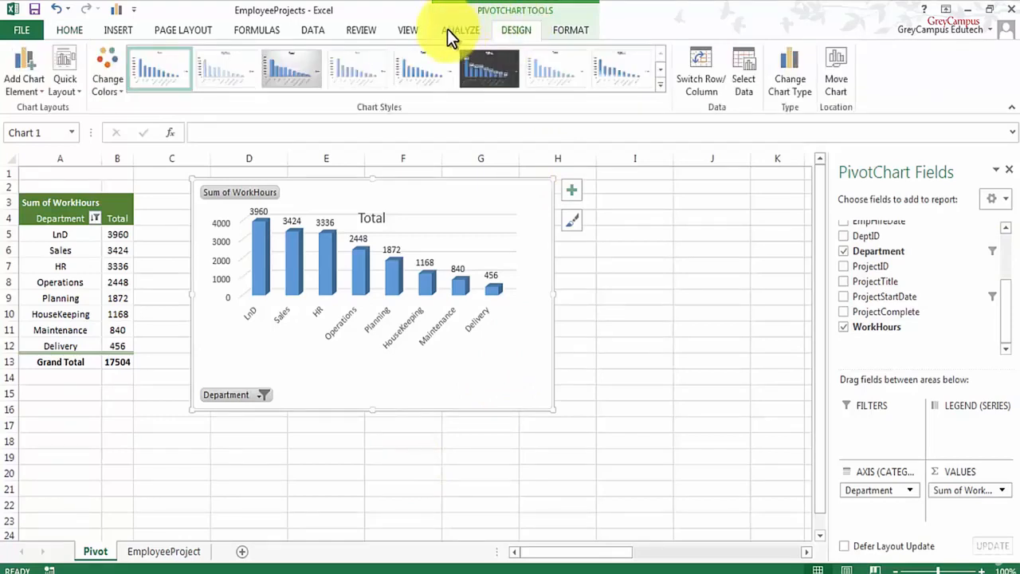
pyautogui.click(453, 30)
pyautogui.click(514, 29)
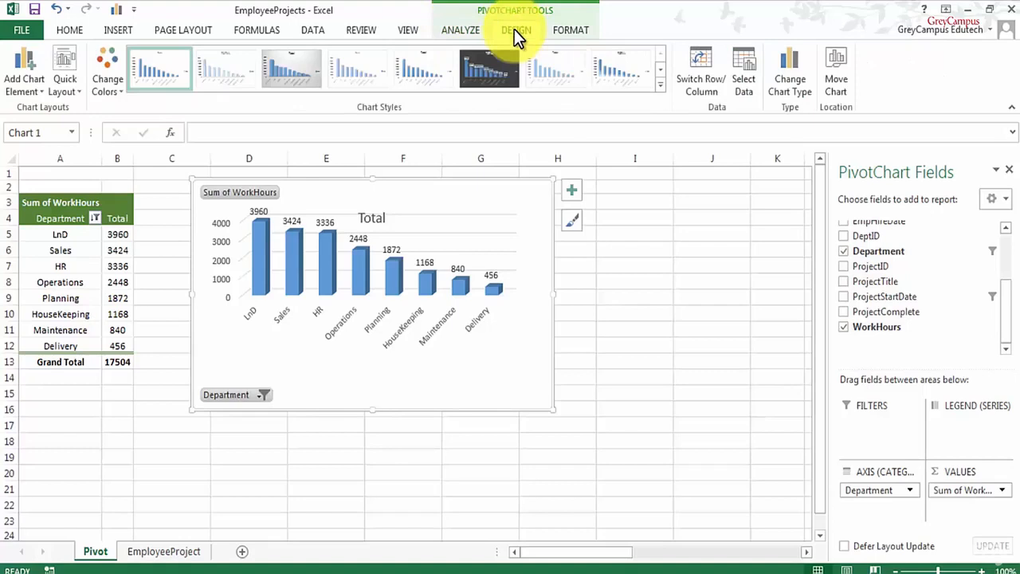
pyautogui.click(659, 83)
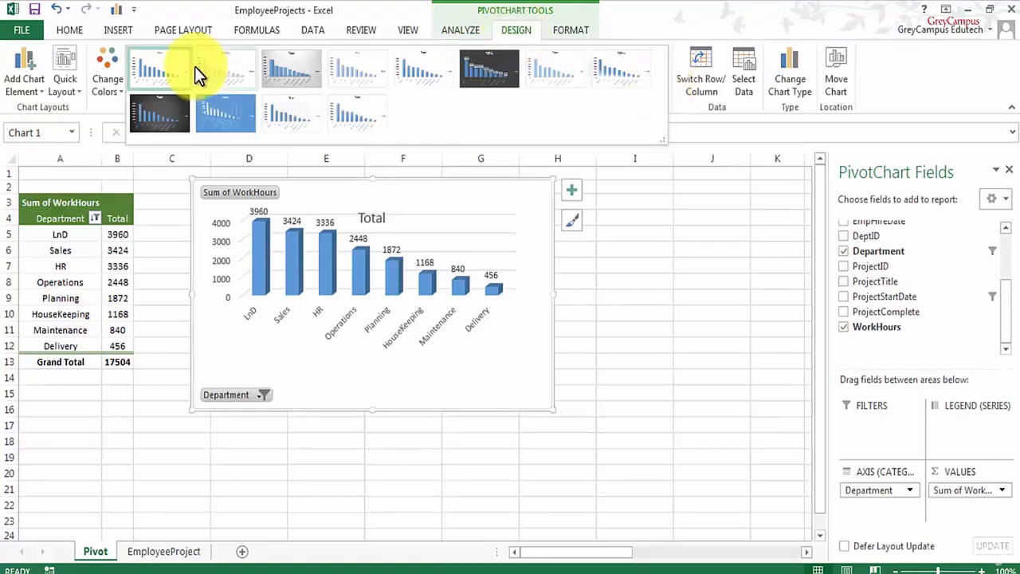
pyautogui.click(181, 101)
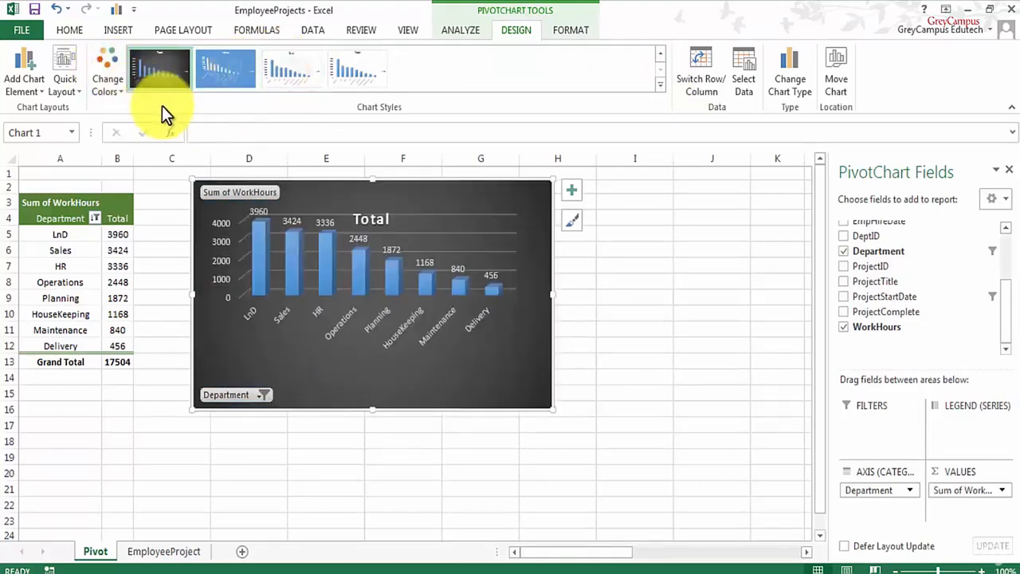
pyautogui.click(65, 91)
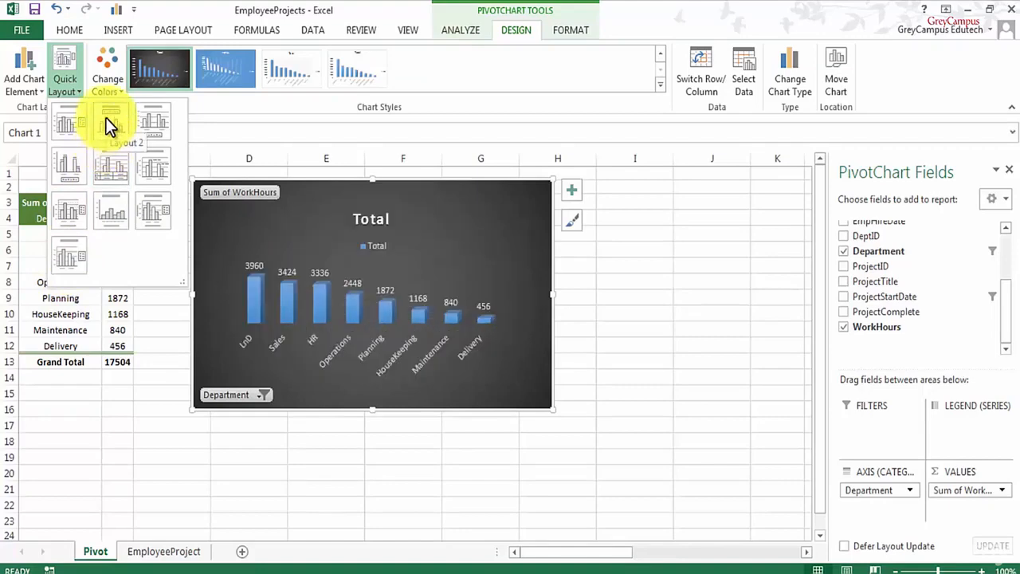
pyautogui.click(109, 167)
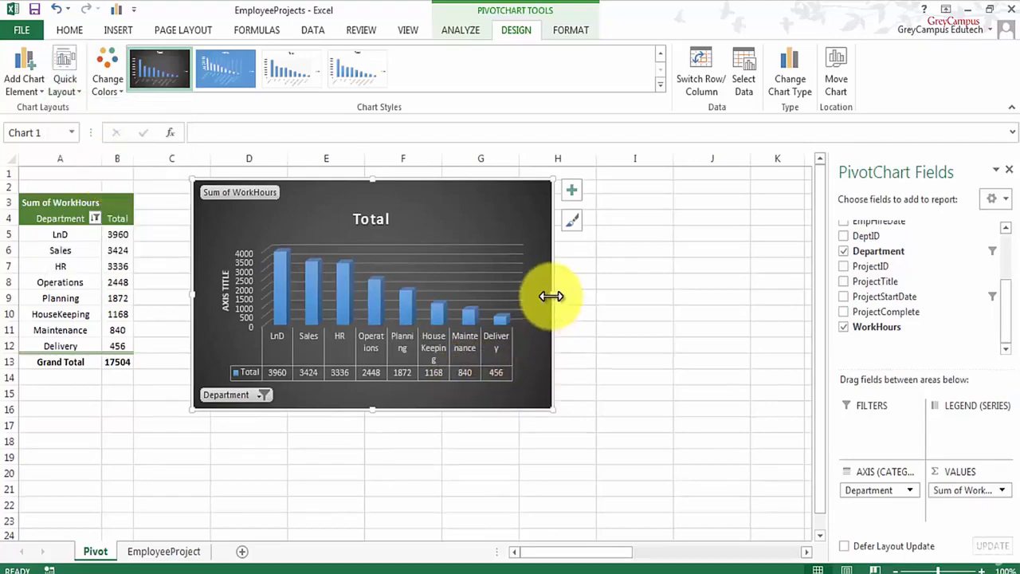
# Widen the PivotChart on both sides across columns C to K and move it slightly lower on the sheet
pyautogui.moveTo(551, 296); pyautogui.dragTo(797, 292)
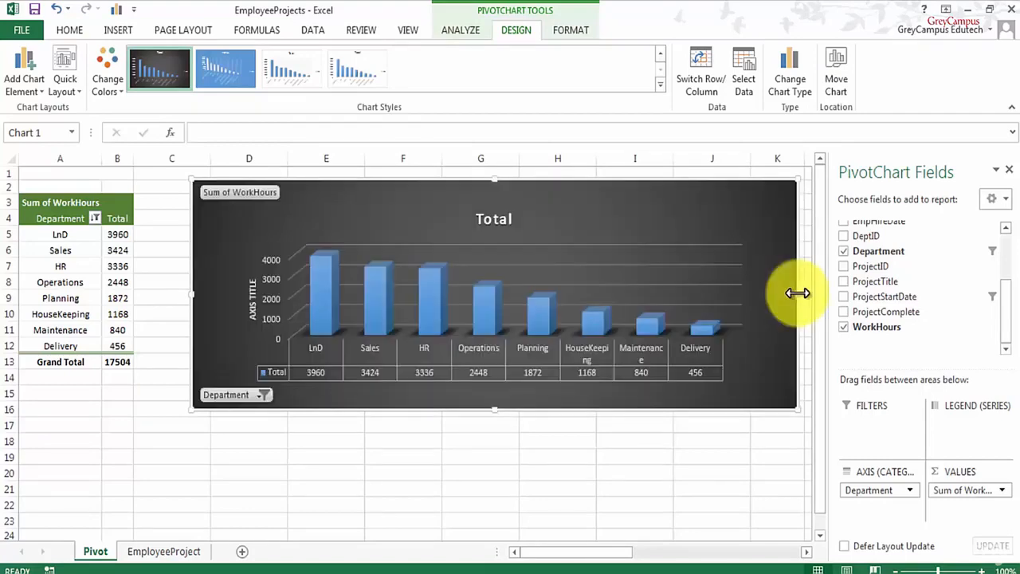
pyautogui.moveTo(191, 291); pyautogui.dragTo(114, 289)
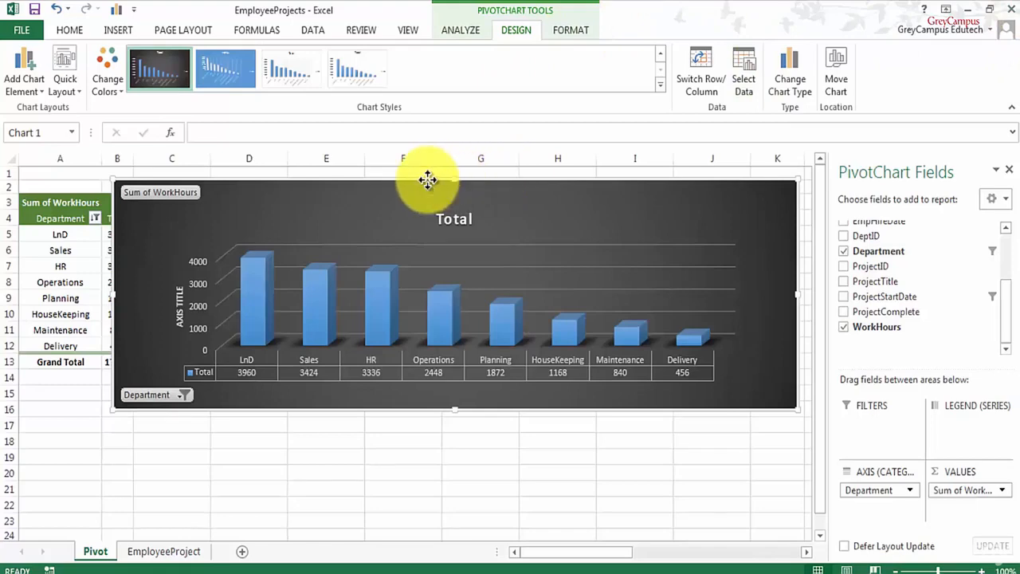
pyautogui.moveTo(425, 183); pyautogui.dragTo(425, 280)
pyautogui.moveTo(434, 243)
pyautogui.mouseDown()
pyautogui.moveTo(421, 209)
pyautogui.moveTo(364, 353)
pyautogui.moveTo(357, 403)
pyautogui.moveTo(412, 225)
pyautogui.mouseUp()
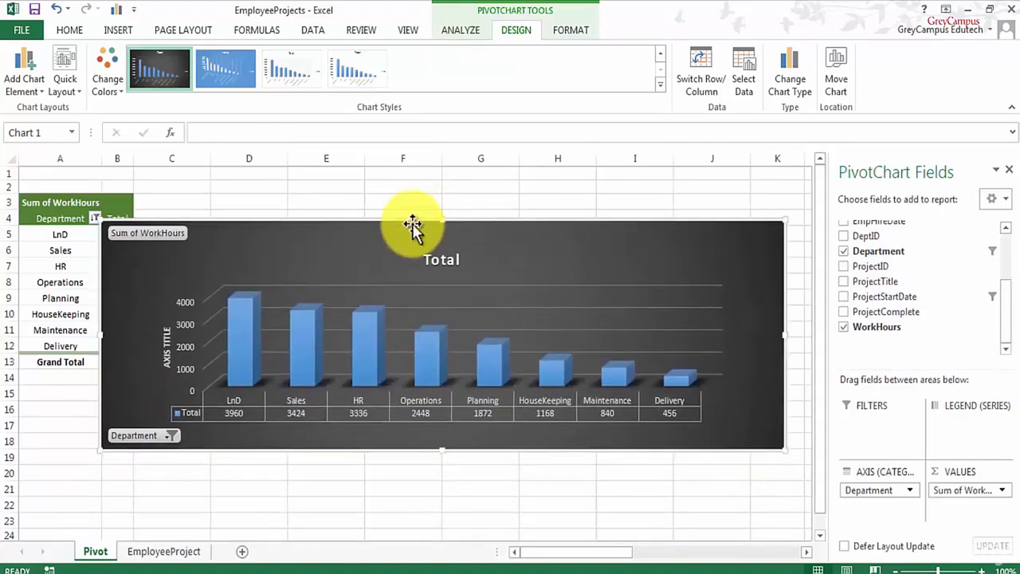
# Delete the PivotChart and select the HR total in the pivot table
pyautogui.press('Delete')
pyautogui.click(111, 265)
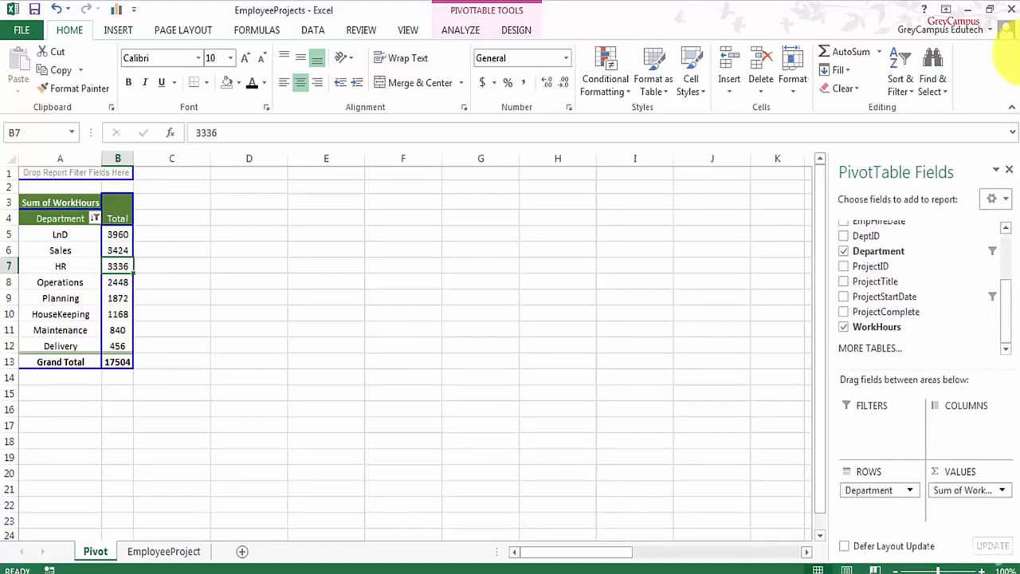
# Look at the source data on the EmployeeProject sheet and return to the Pivot sheet
pyautogui.click(172, 558)
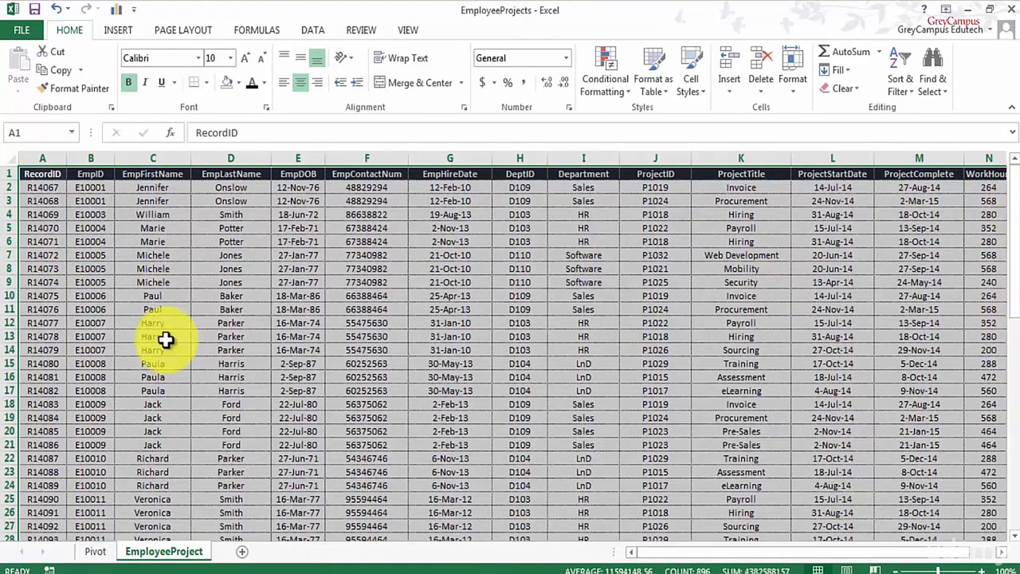
pyautogui.click(96, 552)
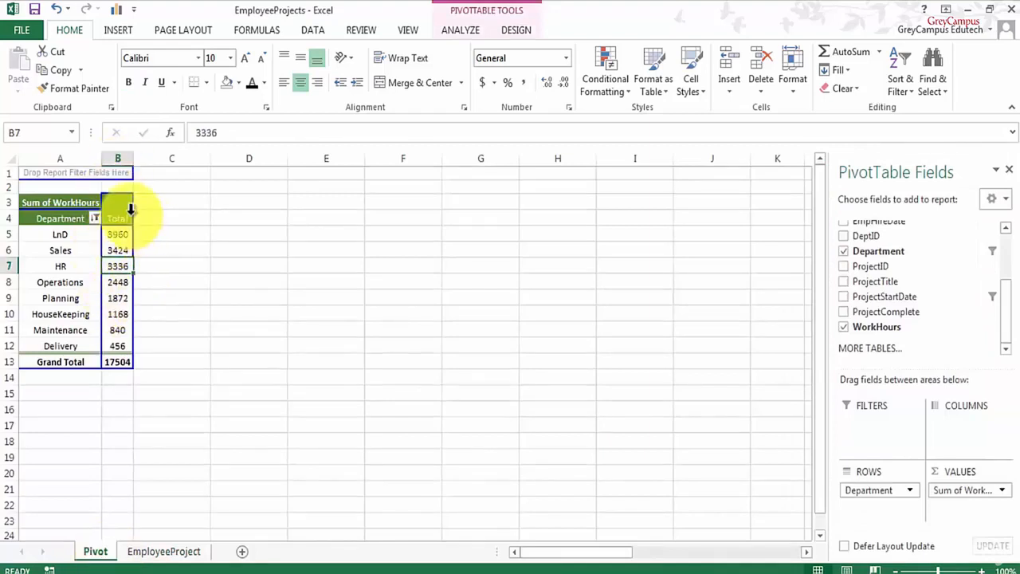
pyautogui.moveTo(119, 300)
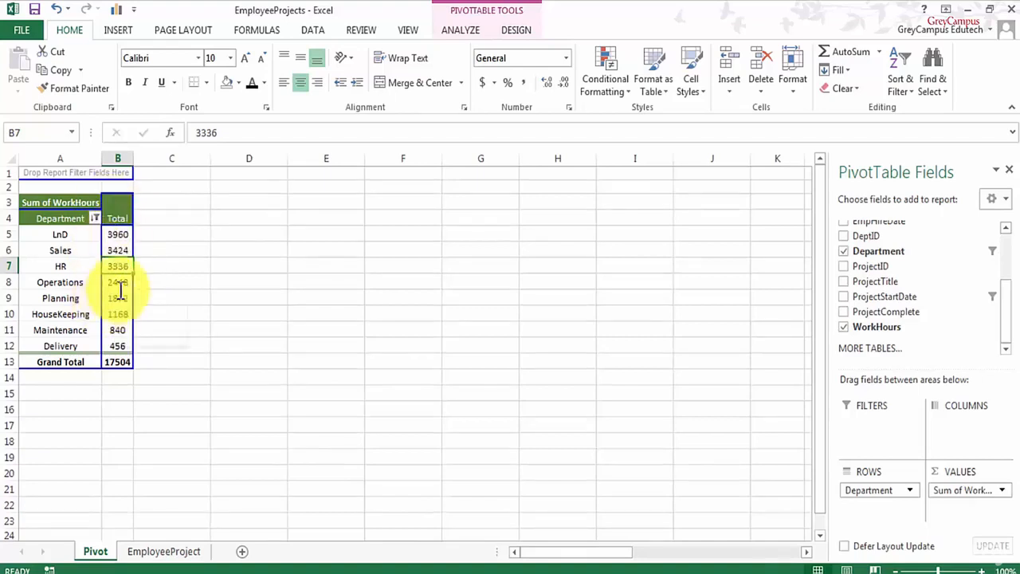
# Start a new calculated field from the pivot table's Department header and name it ProjDays
pyautogui.click(470, 32)
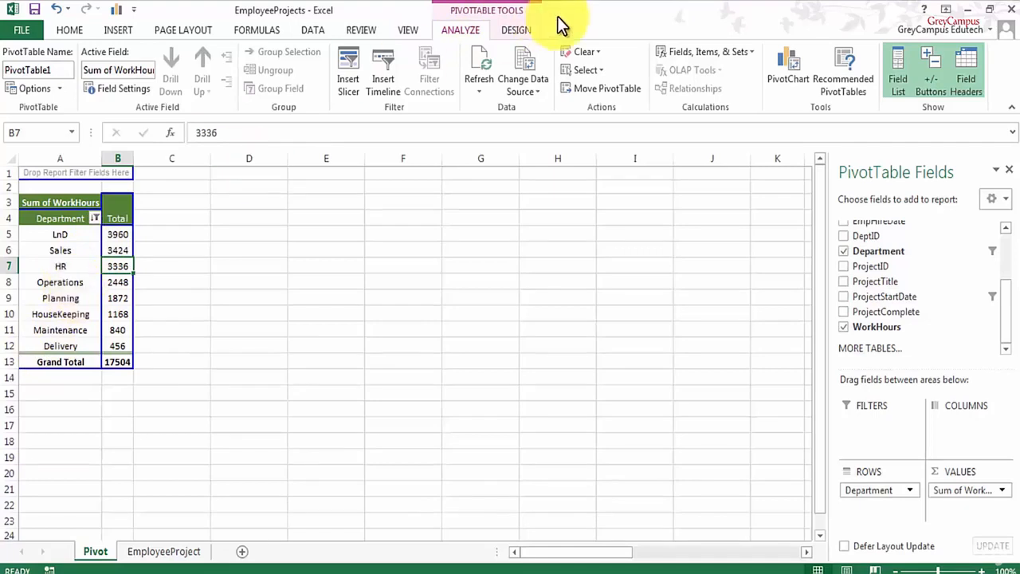
pyautogui.click(551, 278)
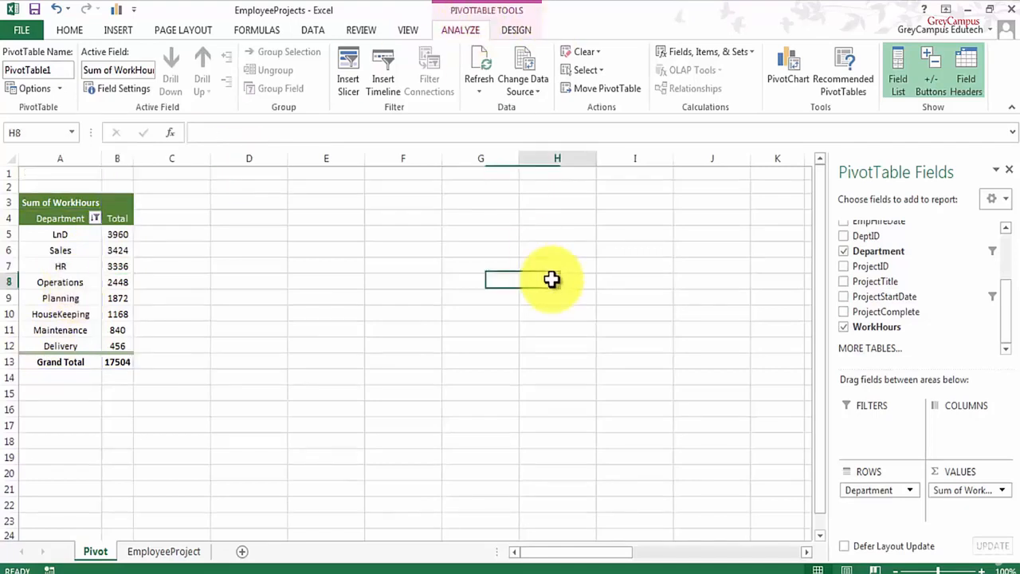
pyautogui.click(68, 286)
pyautogui.click(68, 287)
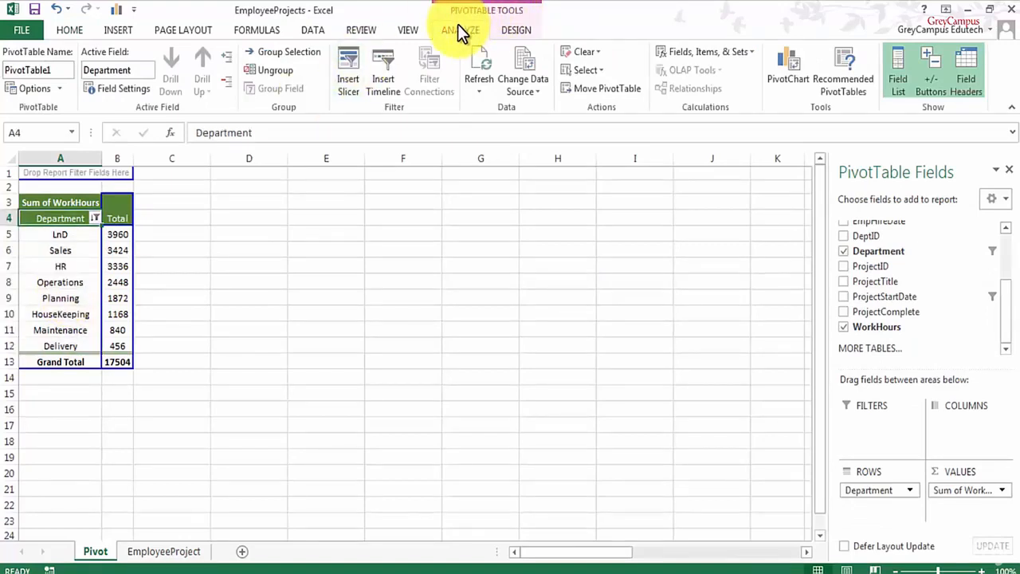
pyautogui.click(745, 51)
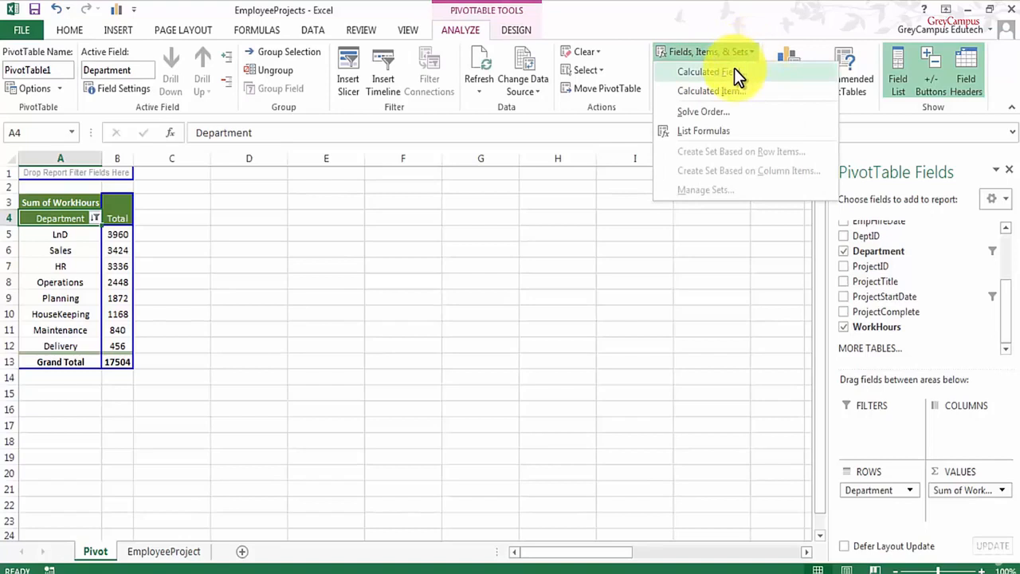
pyautogui.click(734, 68)
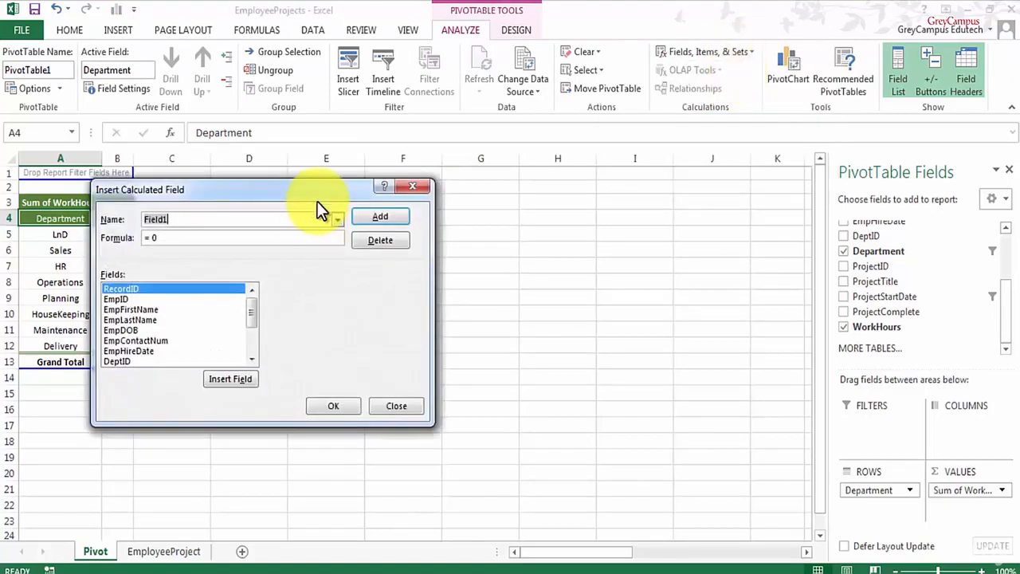
pyautogui.moveTo(314, 188); pyautogui.dragTo(500, 199)
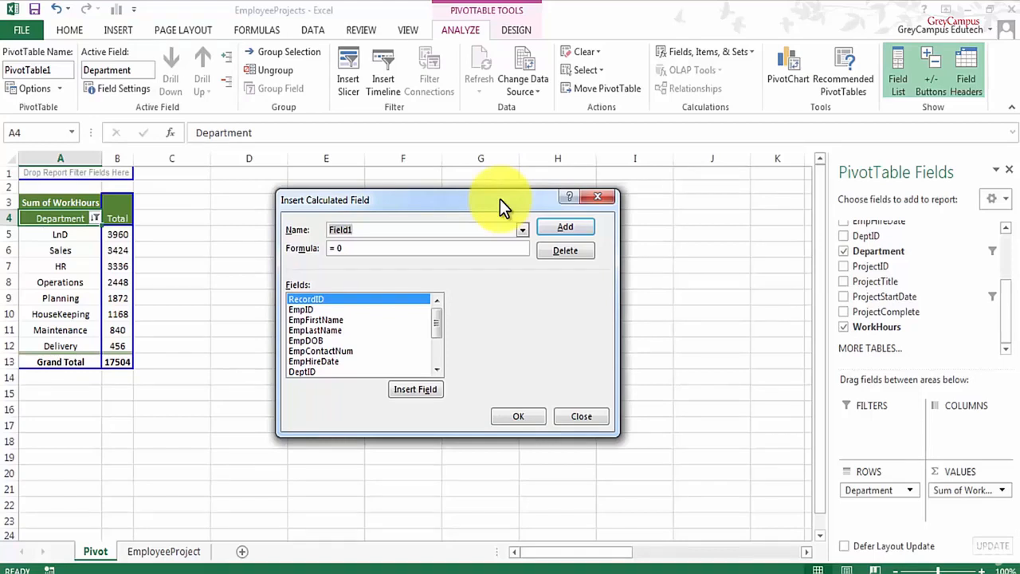
pyautogui.write('Days')
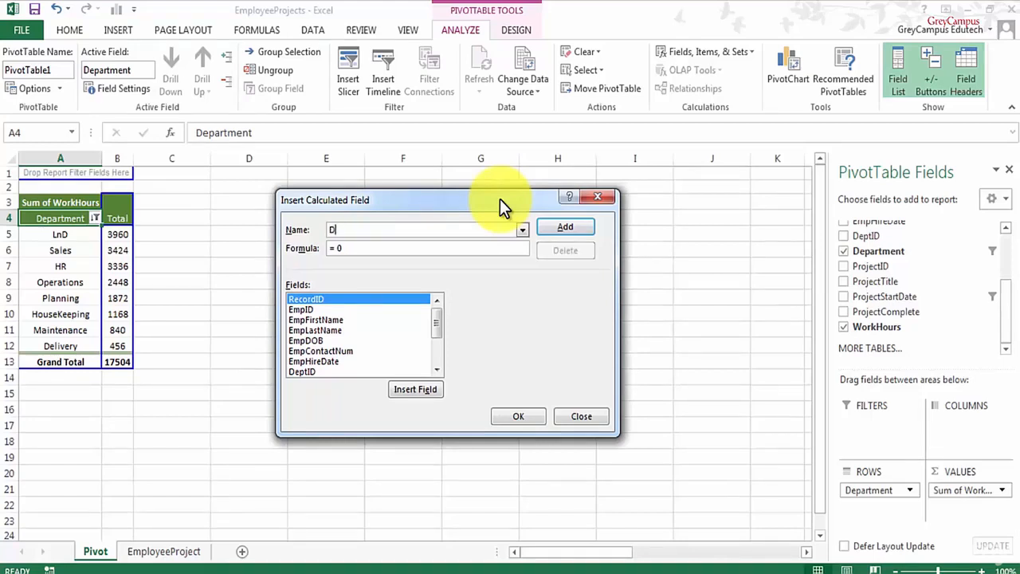
pyautogui.click(333, 230)
pyautogui.write('ProjDays')
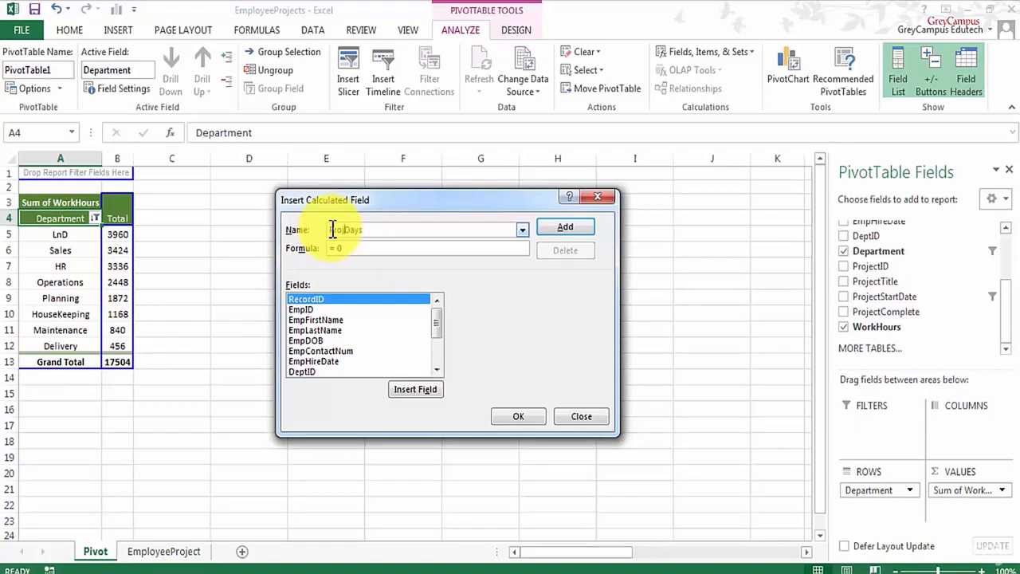
# Set the ProjDays formula to WorkHours / 7 and insert the calculated field into the pivot table
pyautogui.click(379, 249)
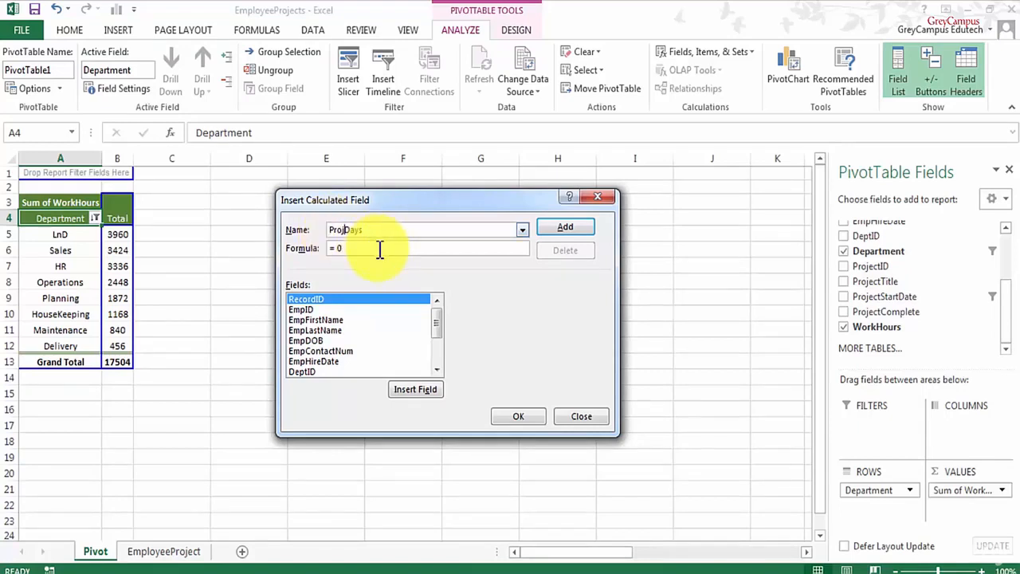
pyautogui.press('BackSpace')
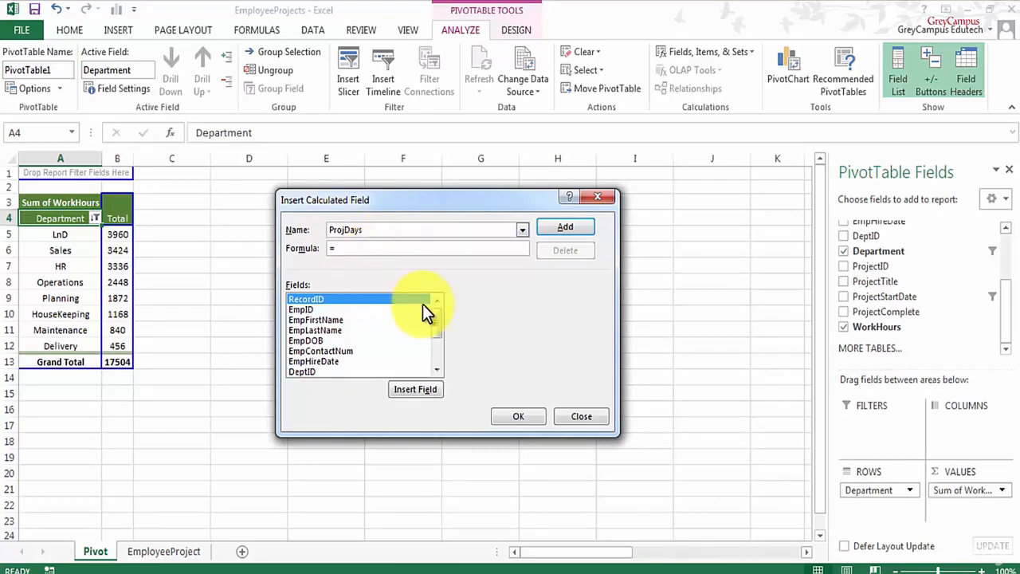
pyautogui.moveTo(437, 321); pyautogui.dragTo(439, 356)
pyautogui.doubleClick(319, 369)
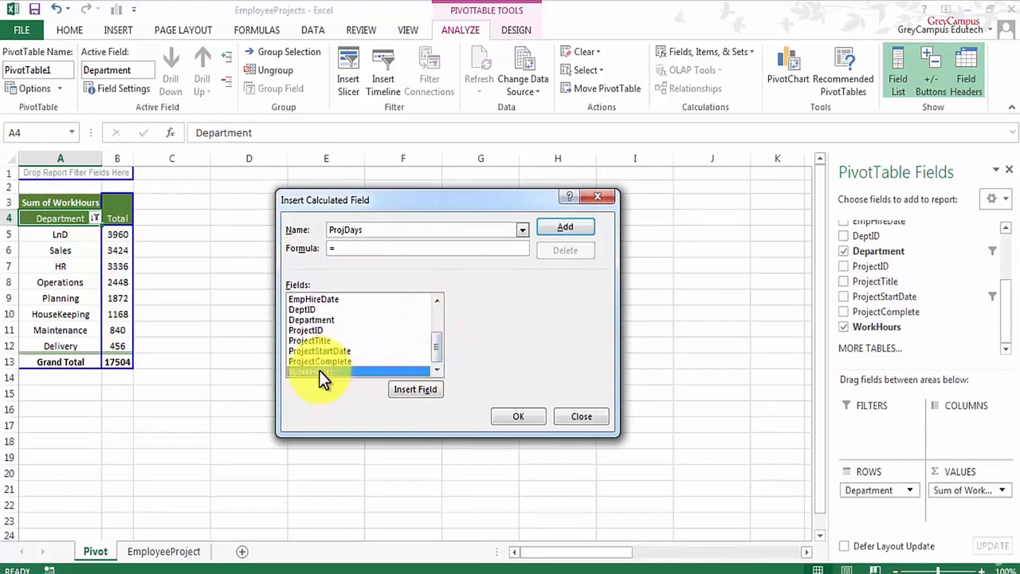
pyautogui.write('/ 7')
pyautogui.click(515, 416)
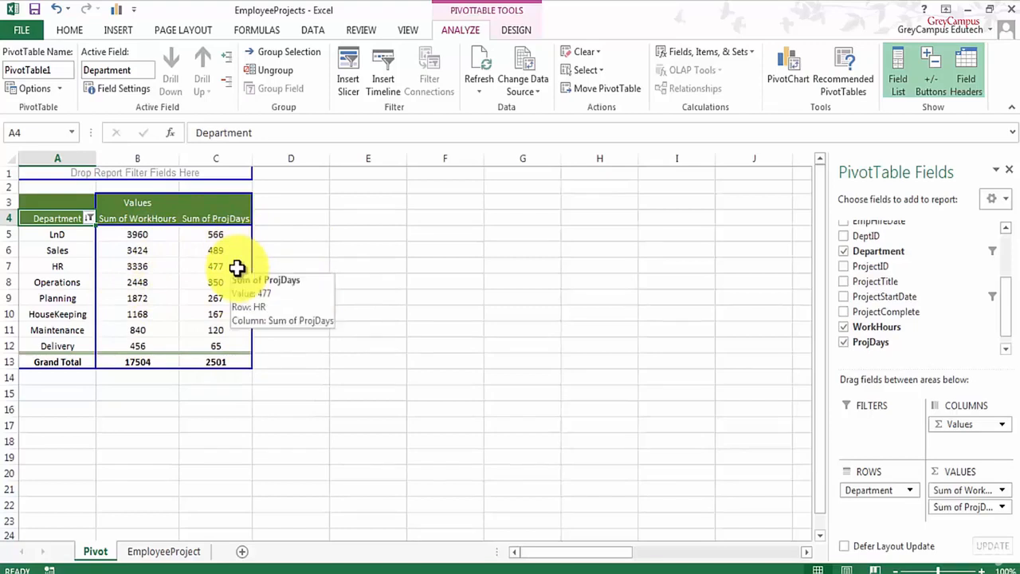
# Open the value field settings of Sum of ProjDays and change its custom name to Total_ProjDays
pyautogui.click(207, 220)
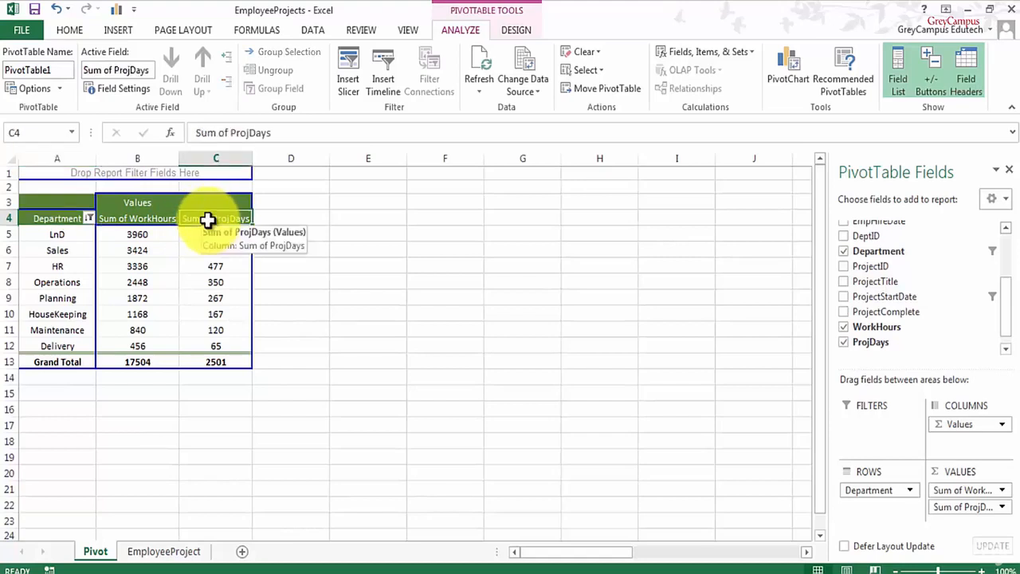
pyautogui.doubleClick(207, 220)
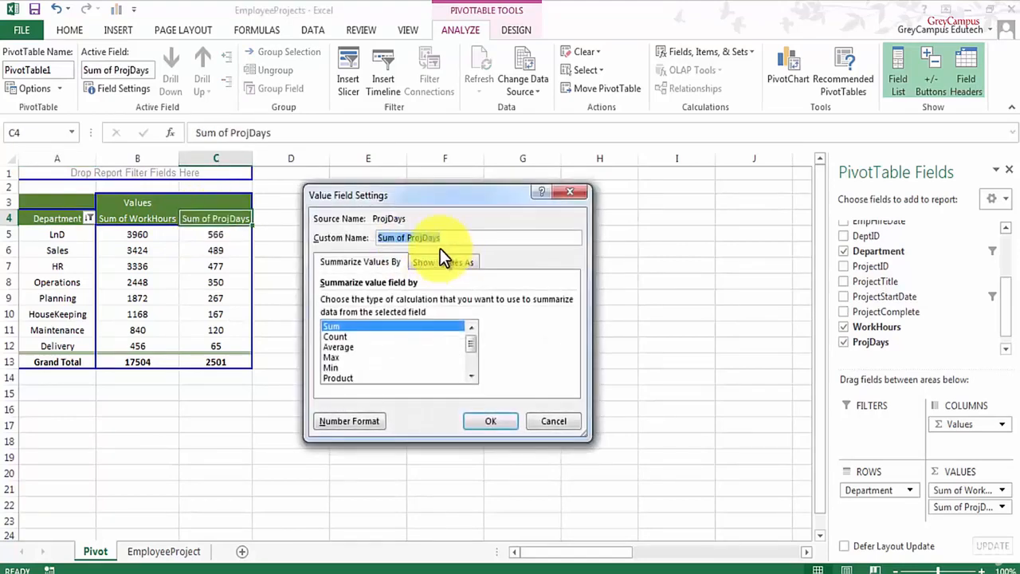
pyautogui.click(409, 236)
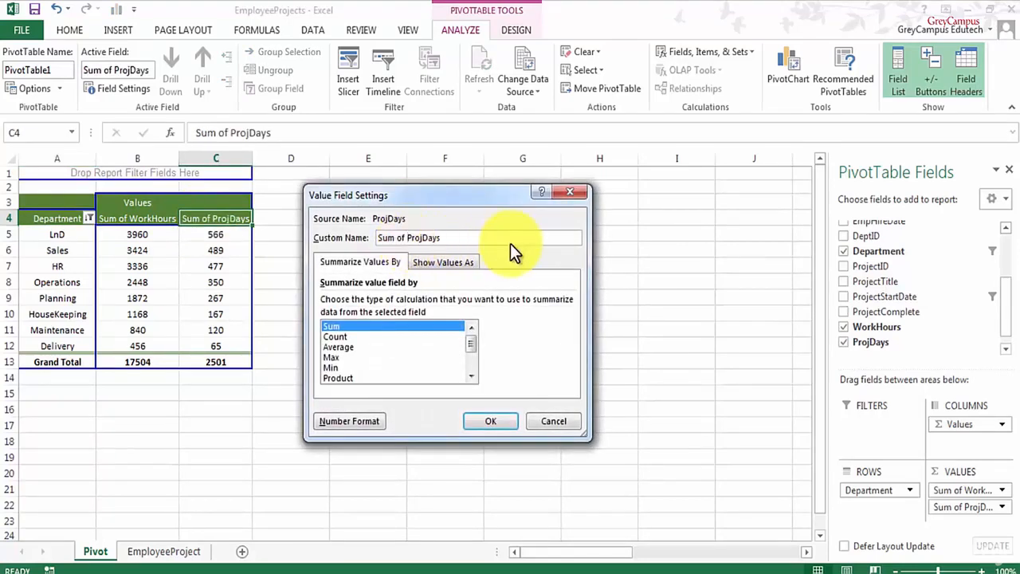
pyautogui.hotkey('shift', 'Left')
pyautogui.hotkey('shift', 'Left')
pyautogui.hotkey('shift', 'Left')
pyautogui.hotkey('shift', 'Left')
pyautogui.hotkey('shift', 'Left')
pyautogui.hotkey('shift', 'Left')
pyautogui.hotkey('shift', 'Left')
pyautogui.press('BackSpace')
pyautogui.write('Total_')
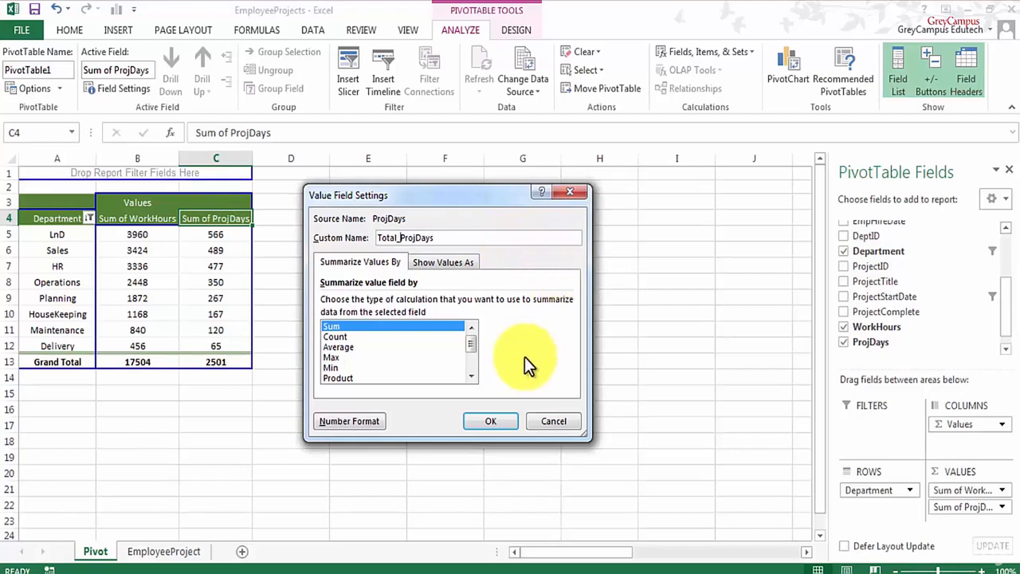
# Change the ProjDays value field's custom name to Project_Days and apply it
pyautogui.click(402, 238)
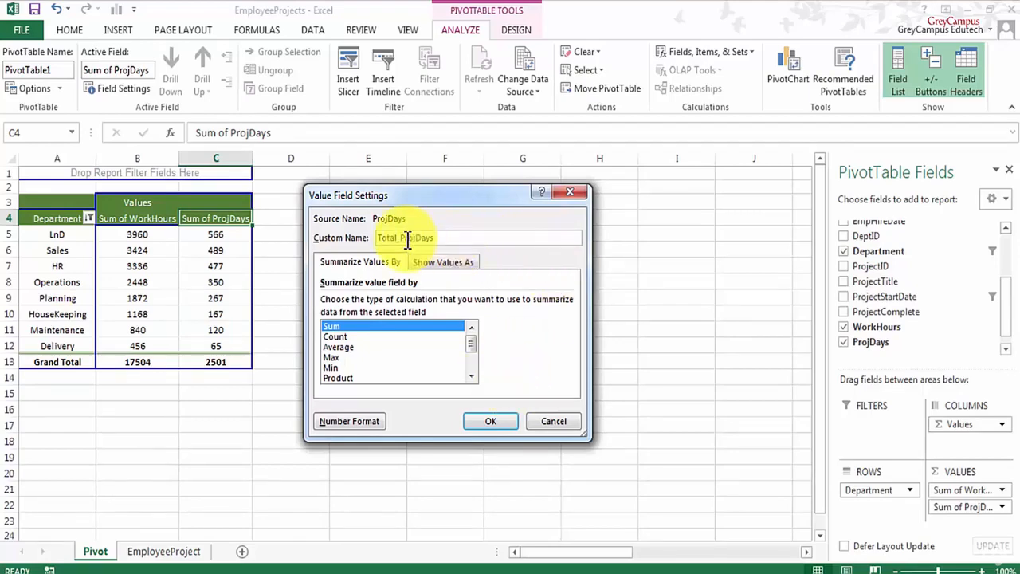
pyautogui.press('BackSpace')
pyautogui.press('BackSpace')
pyautogui.press('BackSpace')
pyautogui.press('BackSpace')
pyautogui.press('BackSpace')
pyautogui.press('BackSpace')
pyautogui.press('Right')
pyautogui.press('Right')
pyautogui.press('Right')
pyautogui.press('Right')
pyautogui.write('ect_')
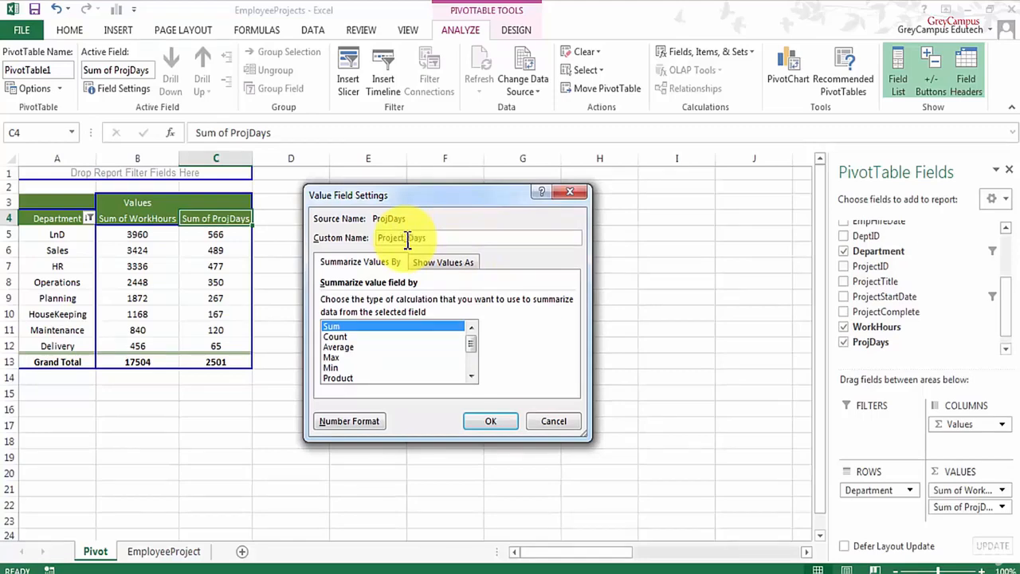
pyautogui.click(491, 420)
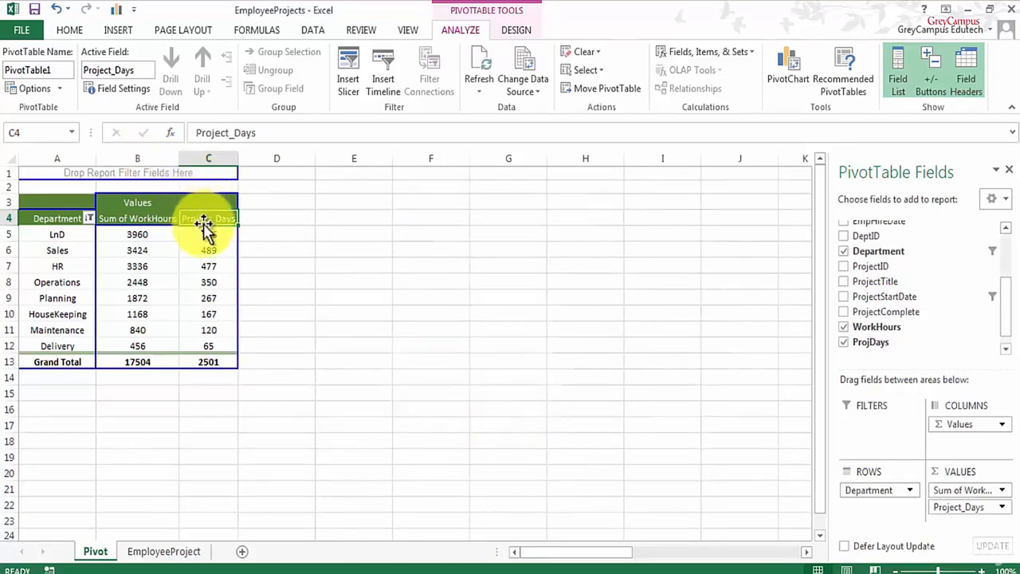
# Rename the Sum of WorkHours value field as Work_Hours
pyautogui.click(151, 221)
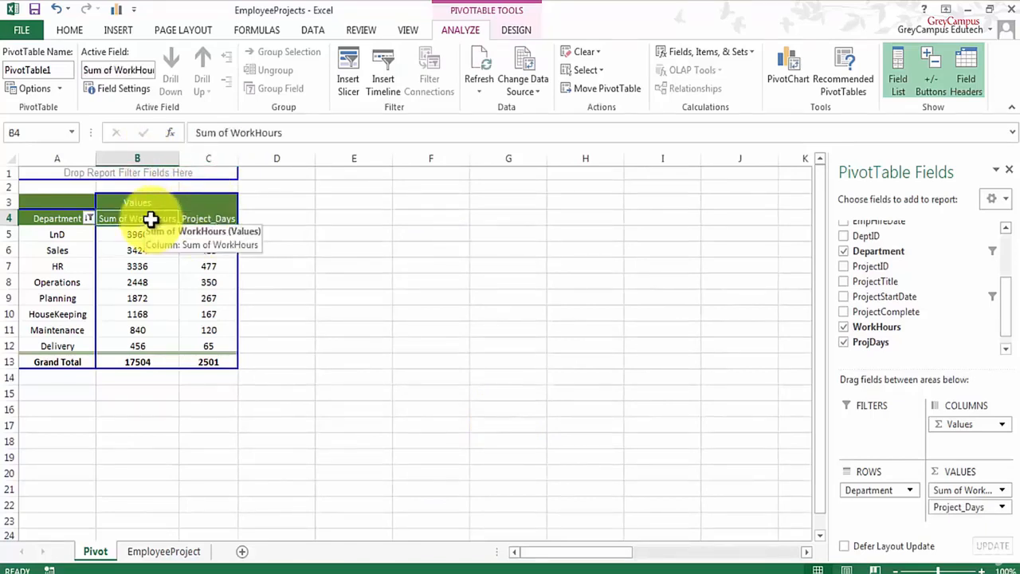
pyautogui.doubleClick(151, 219)
pyautogui.click(409, 238)
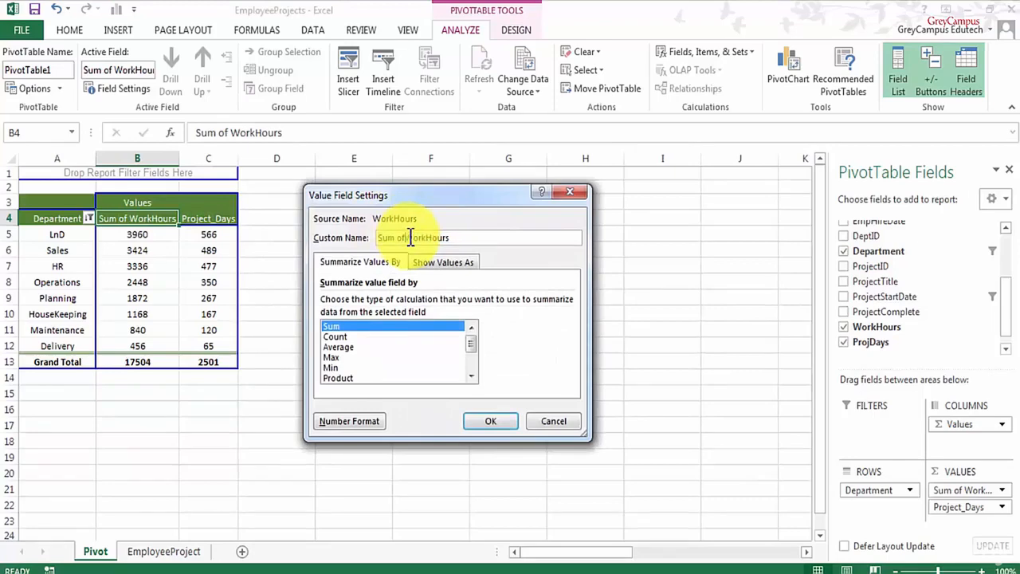
pyautogui.press('BackSpace')
pyautogui.press('BackSpace')
pyautogui.press('BackSpace')
pyautogui.press('BackSpace')
pyautogui.press('BackSpace')
pyautogui.press('BackSpace')
pyautogui.press('BackSpace')
pyautogui.write('_')
pyautogui.click(504, 423)
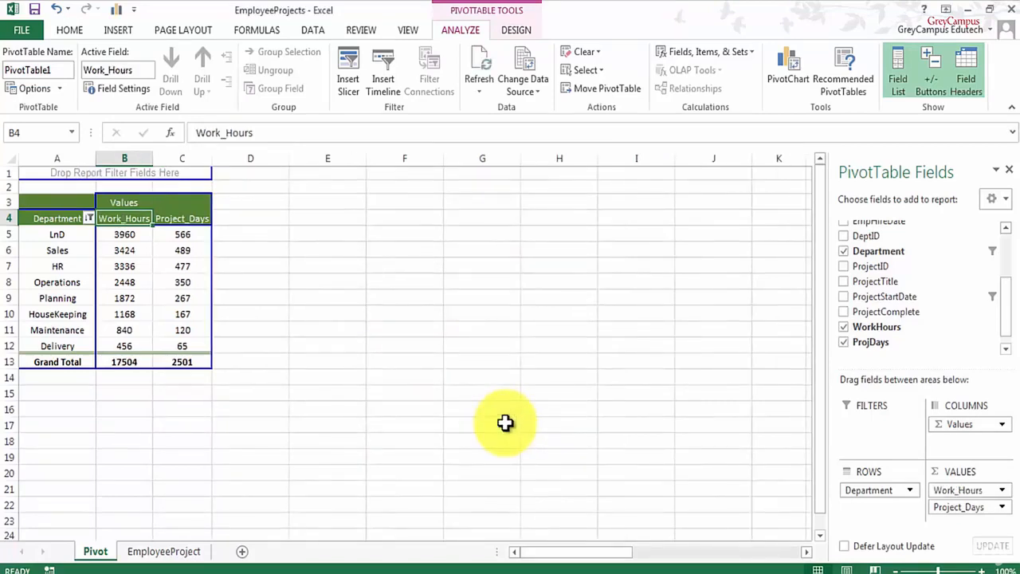
# Examine the extent of the source data on the EmployeeProject sheet, from first to last row and column, and return to the Pivot sheet
pyautogui.click(207, 266)
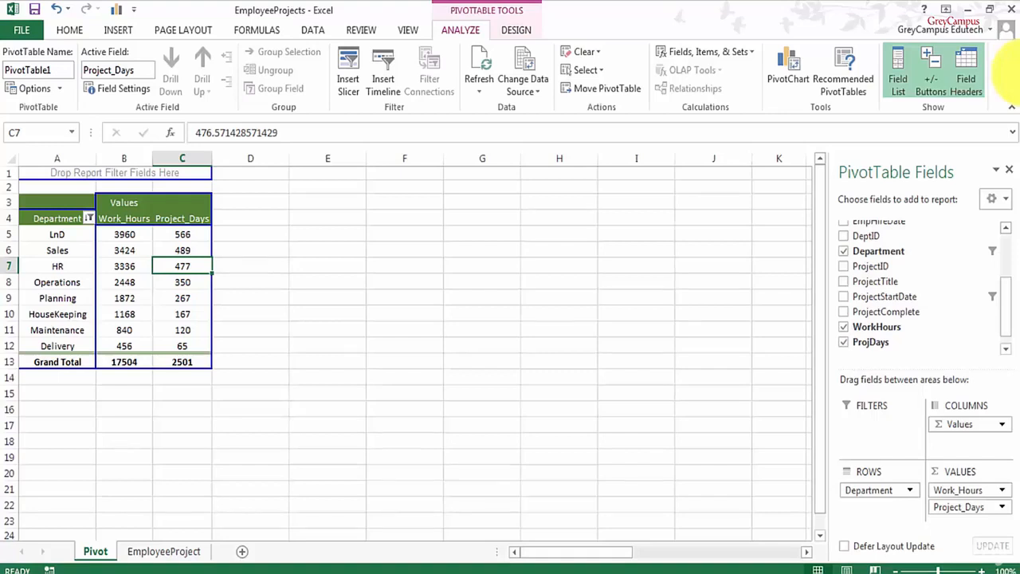
pyautogui.click(172, 549)
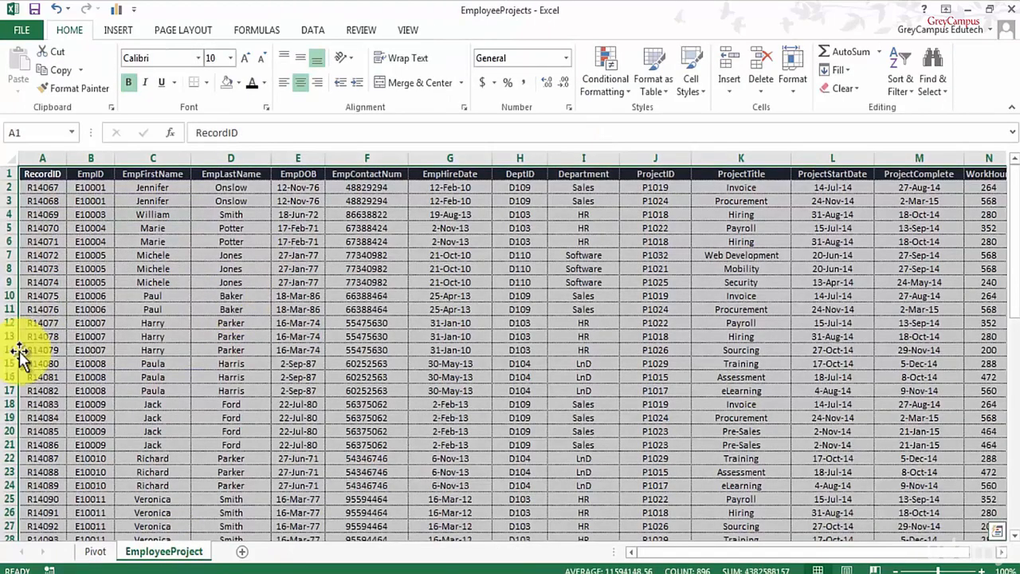
pyautogui.press('Down')
pyautogui.hotkey('ctrl', 'Down')
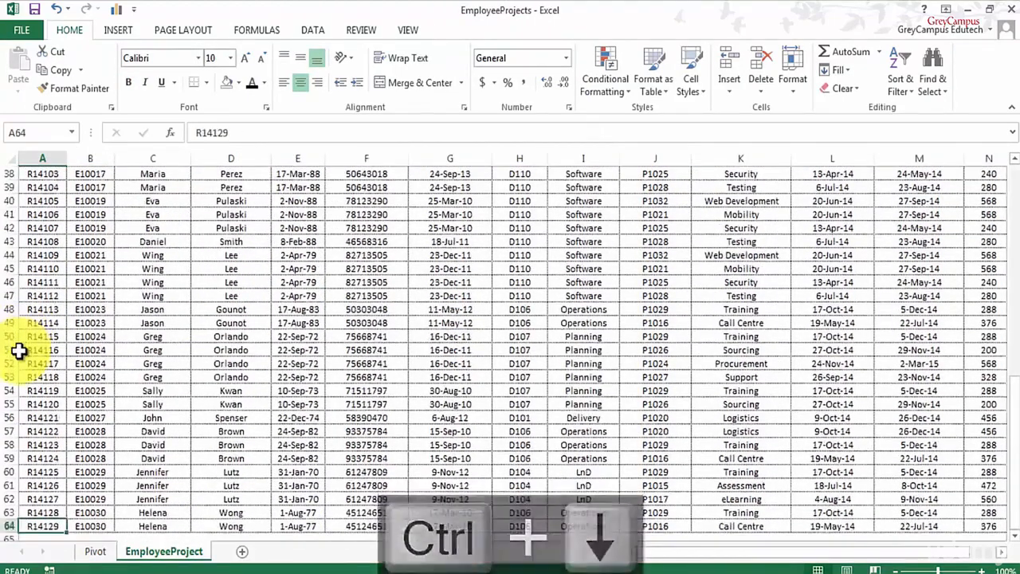
pyautogui.hotkey('ctrl', 'Up')
pyautogui.hotkey('ctrl', 'Right')
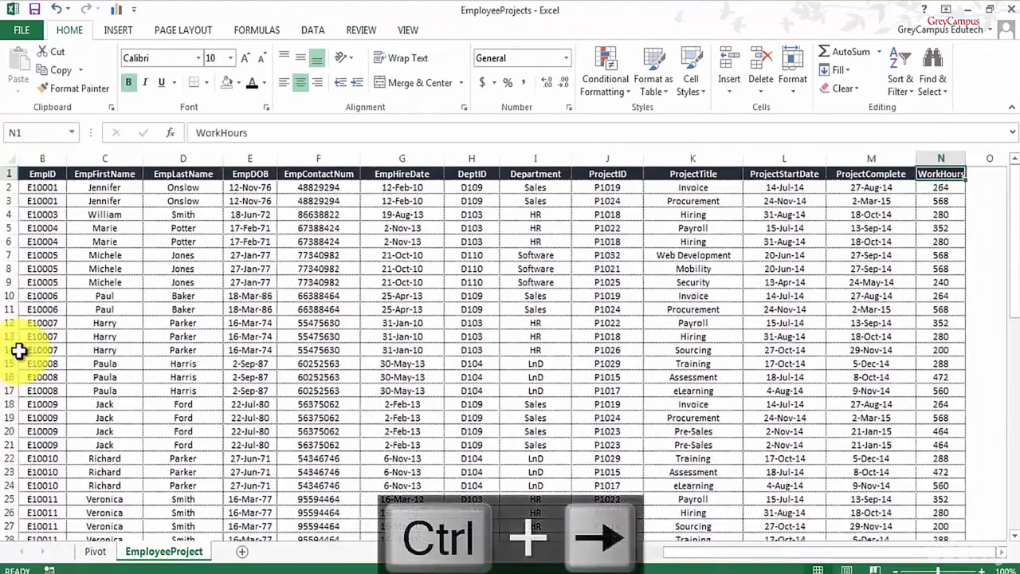
pyautogui.hotkey('ctrl', 'Left')
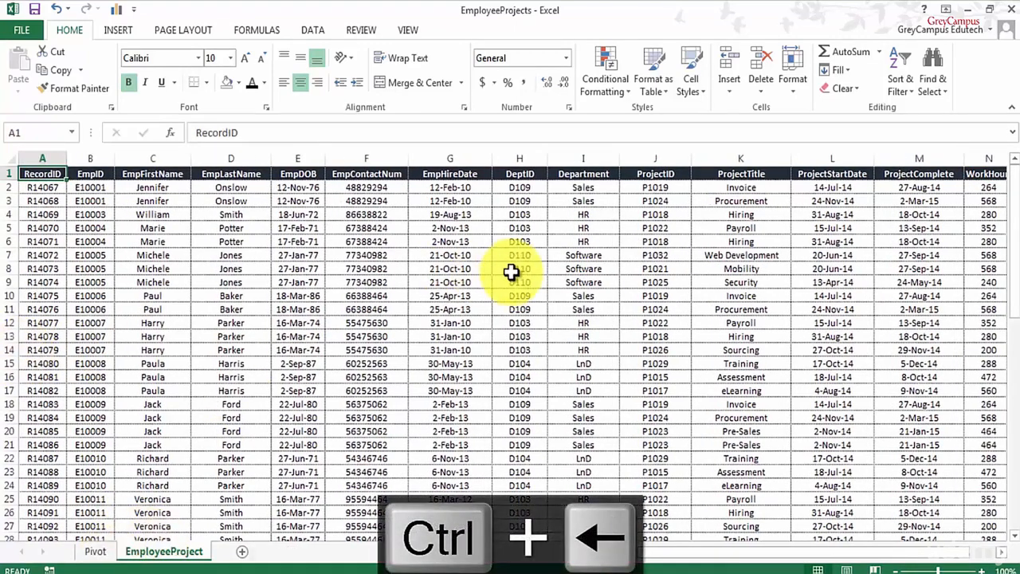
pyautogui.click(100, 551)
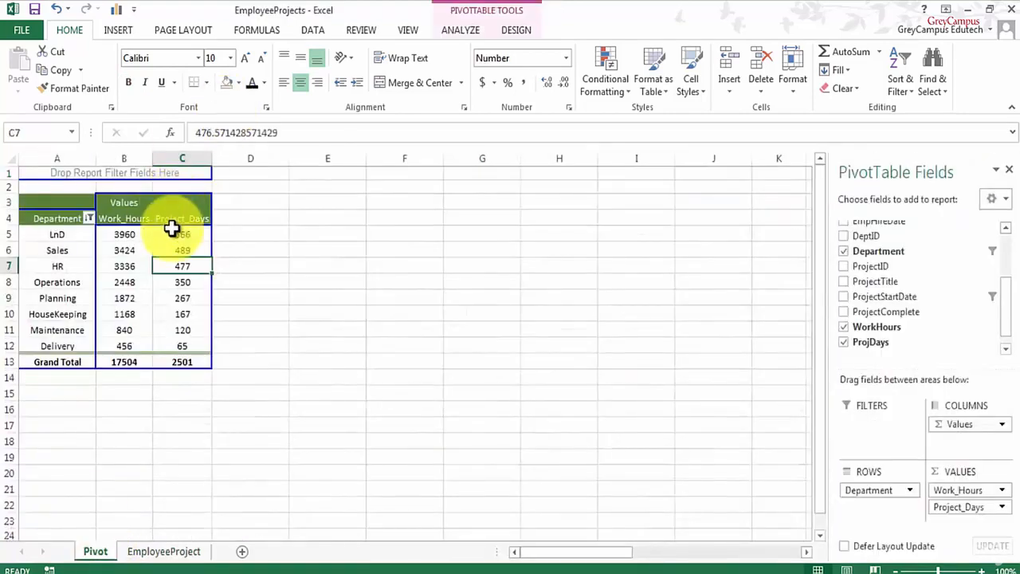
# Review the pivot table's source range in the Change PivotTable Data Source dialog and close it without changes
pyautogui.click(460, 30)
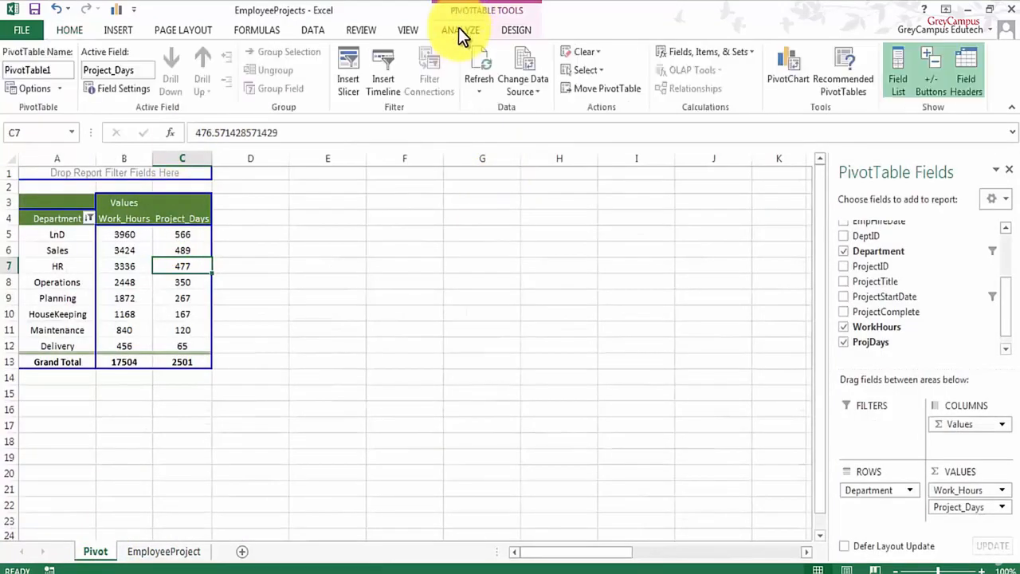
pyautogui.click(526, 89)
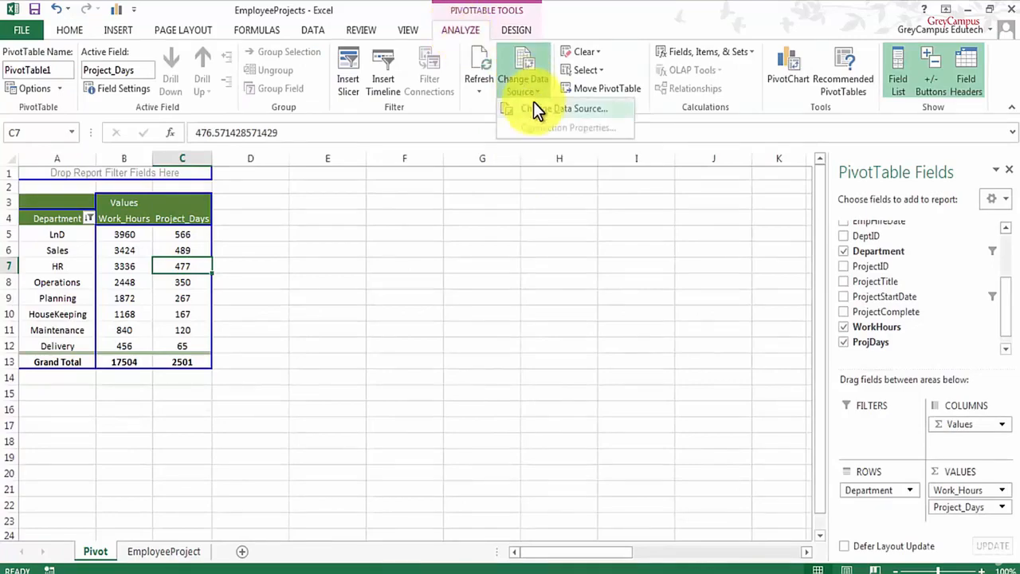
pyautogui.click(533, 101)
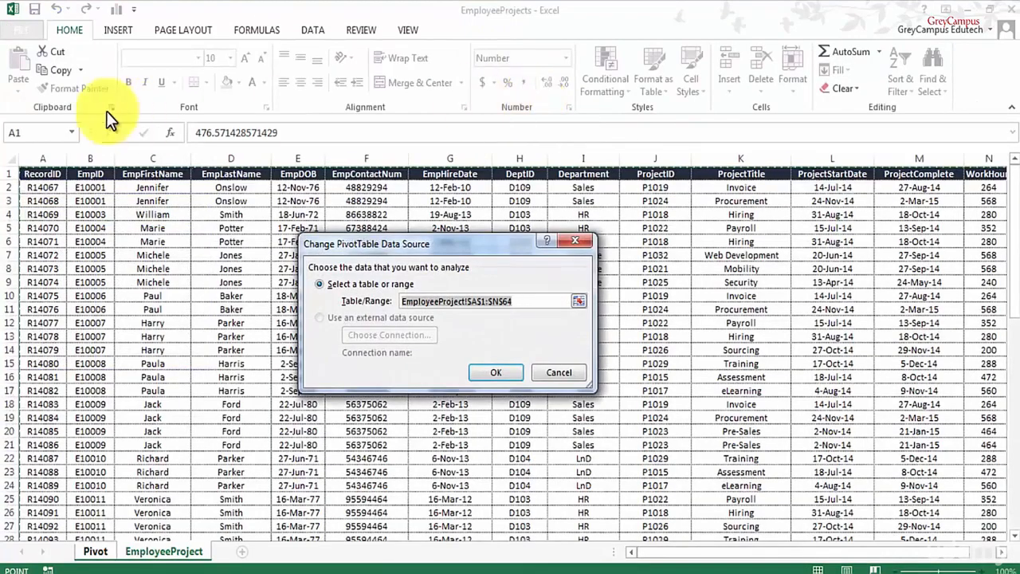
pyautogui.click(568, 374)
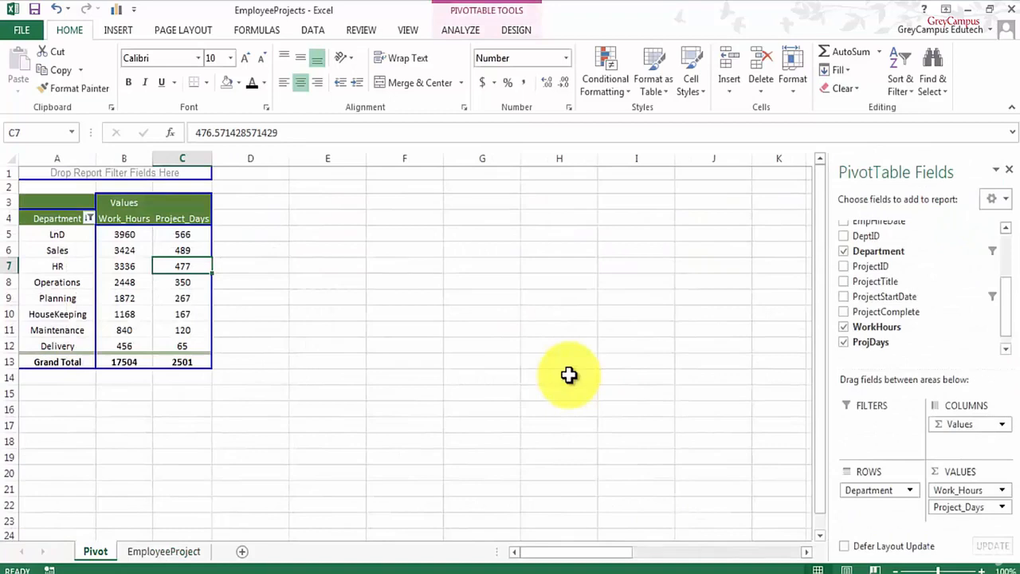
# Select the Operations work hours, check the EmployeeProject sheet, and save the workbook from the Pivot sheet
pyautogui.click(147, 285)
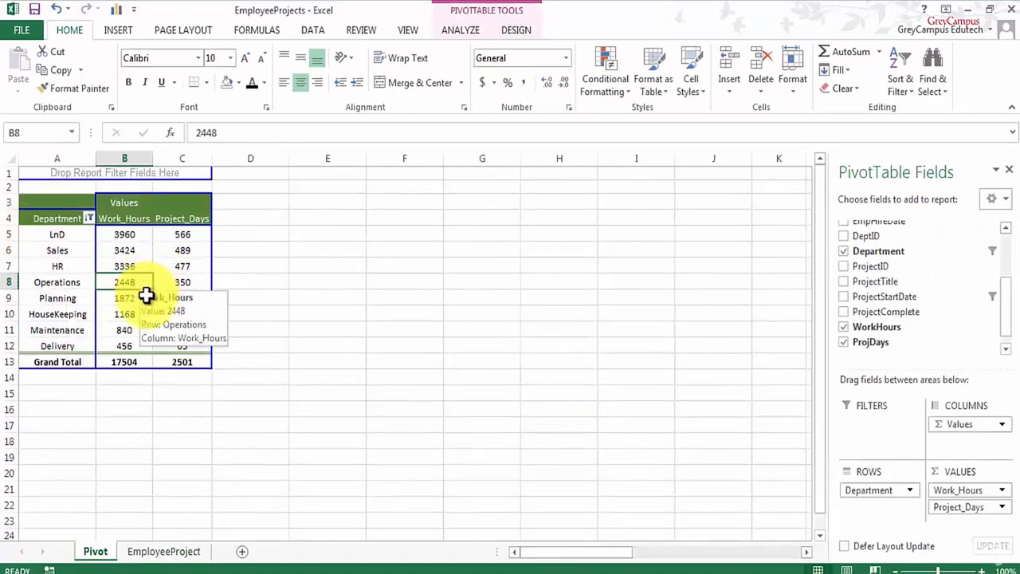
pyautogui.click(164, 551)
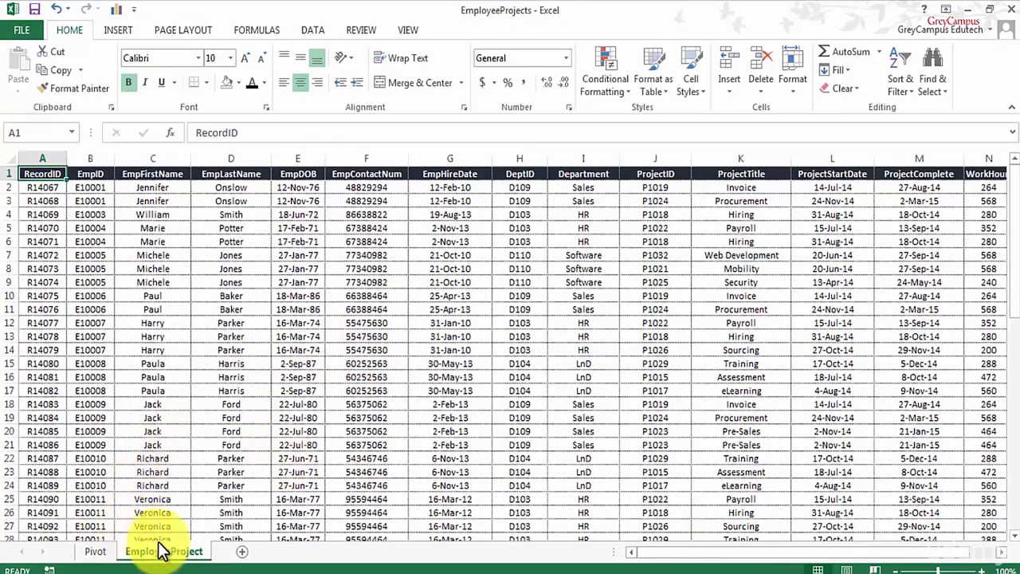
pyautogui.click(94, 552)
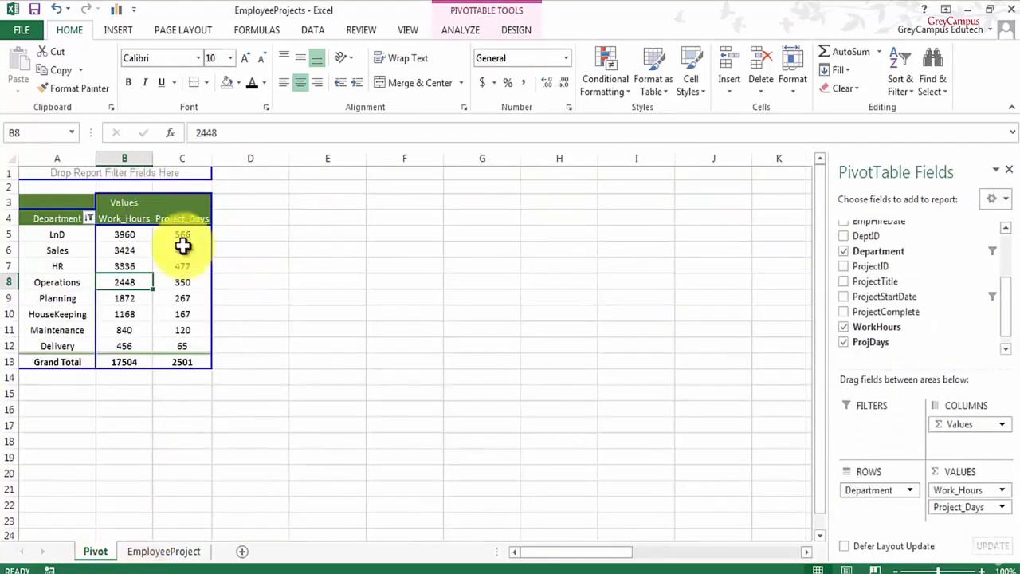
pyautogui.hotkey('ctrl', 's')
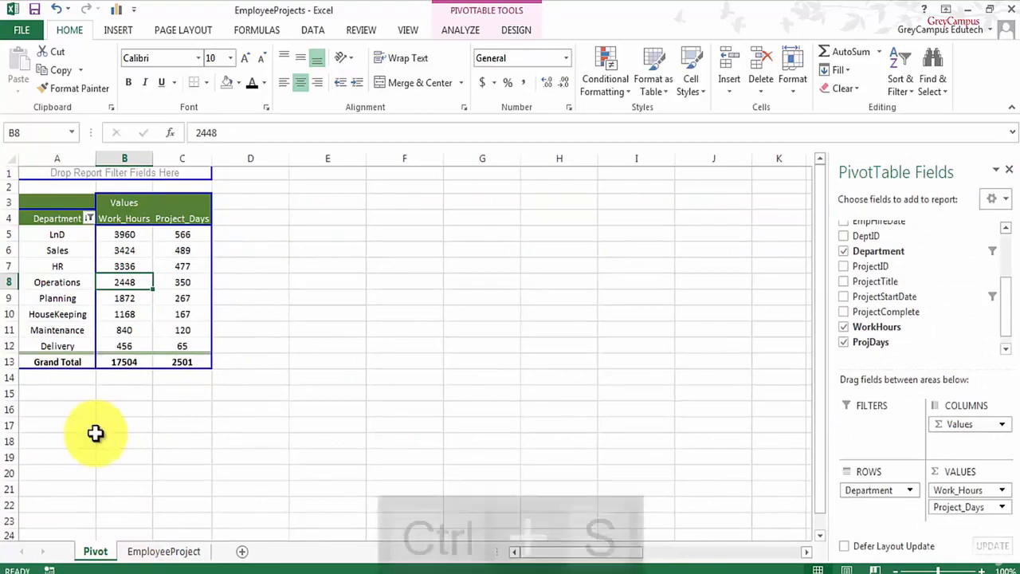
# Look at the EmployeeProject sheet again and view the pivot table's refresh options without running a refresh
pyautogui.click(165, 558)
pyautogui.click(96, 552)
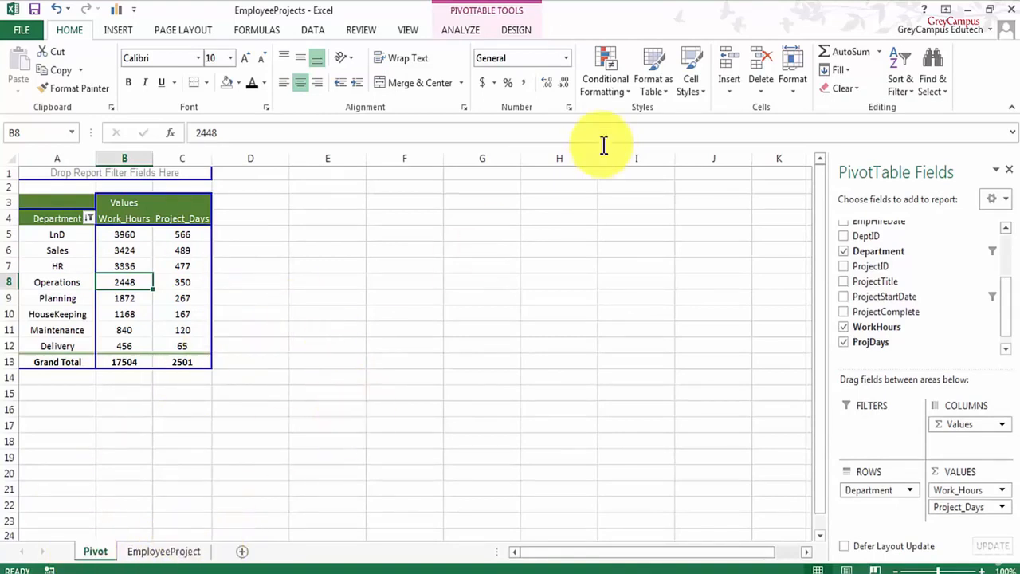
pyautogui.click(460, 32)
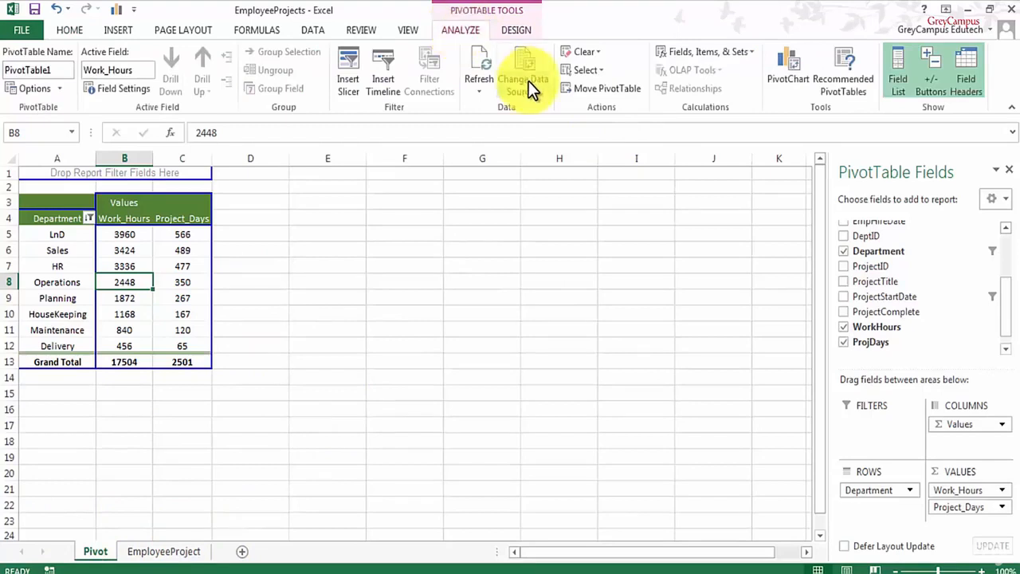
pyautogui.click(478, 89)
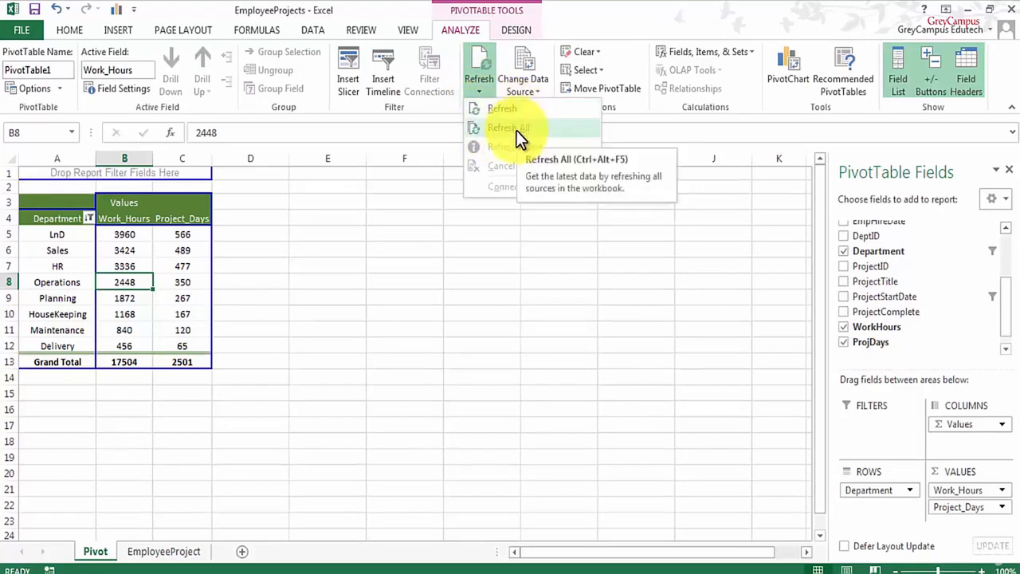
pyautogui.click(456, 384)
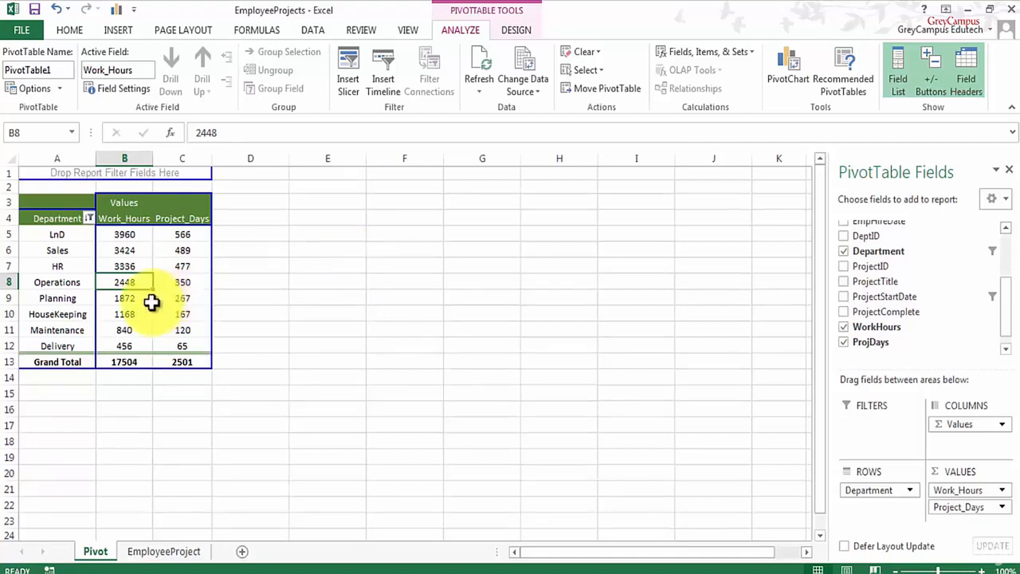
pyautogui.moveTo(141, 286)
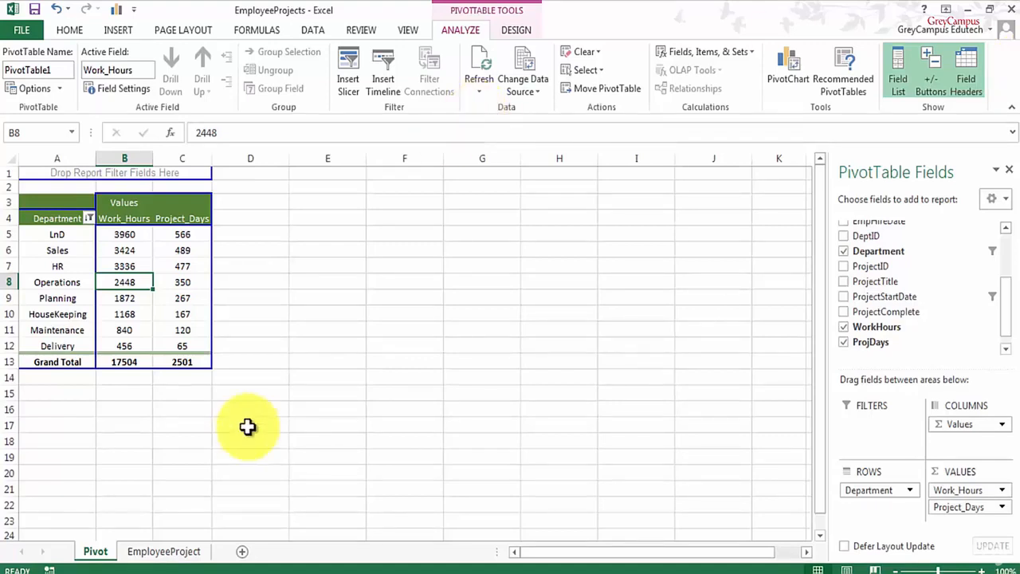
# Create a blank PivotTable on a new sheet from all the EmployeeProject data, using the PivotTable and PivotChart Wizard with its default options
pyautogui.click(179, 556)
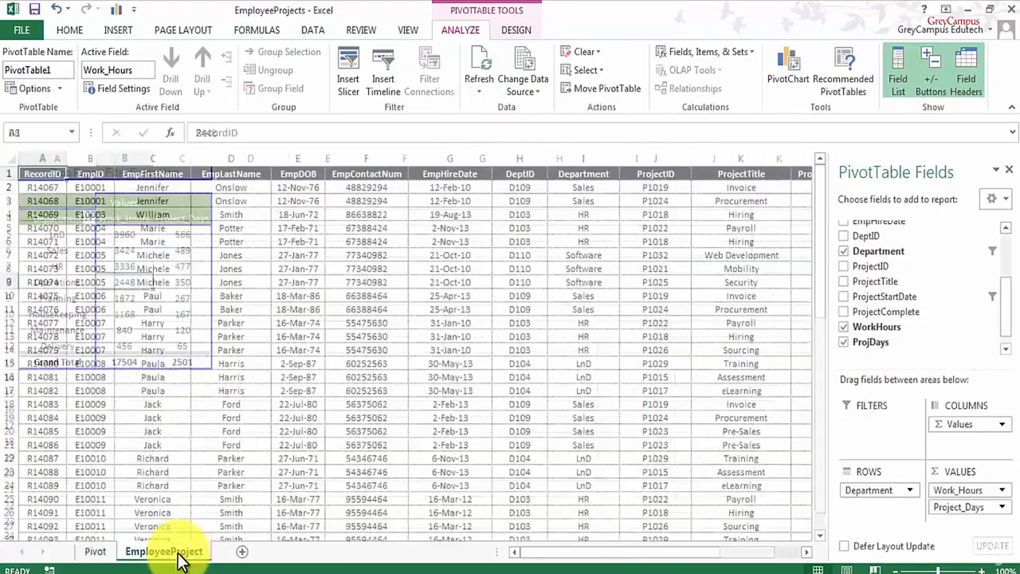
pyautogui.hotkey('ctrl', 'shift', 'Right')
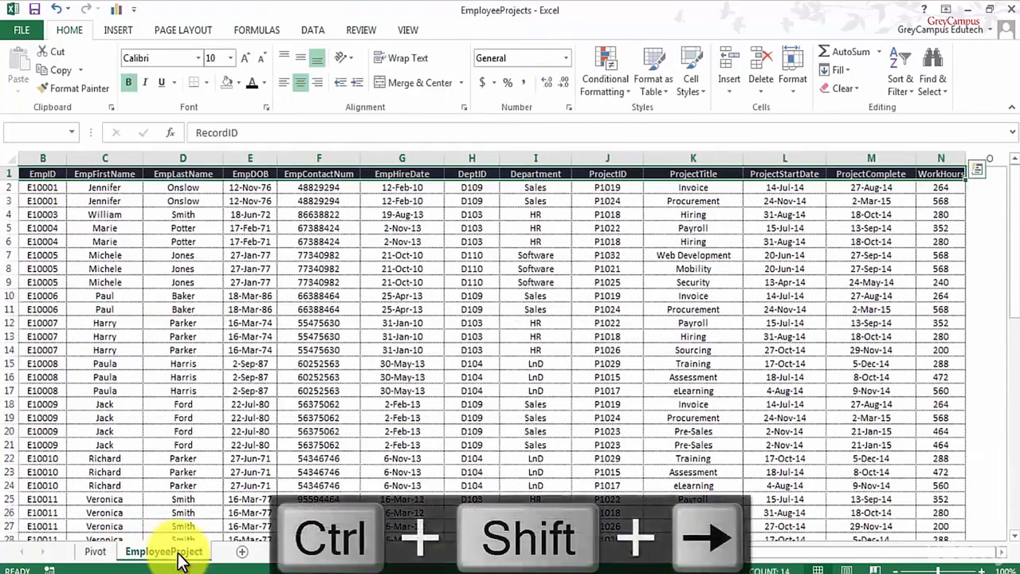
pyautogui.hotkey('ctrl', 'shift', 'Down')
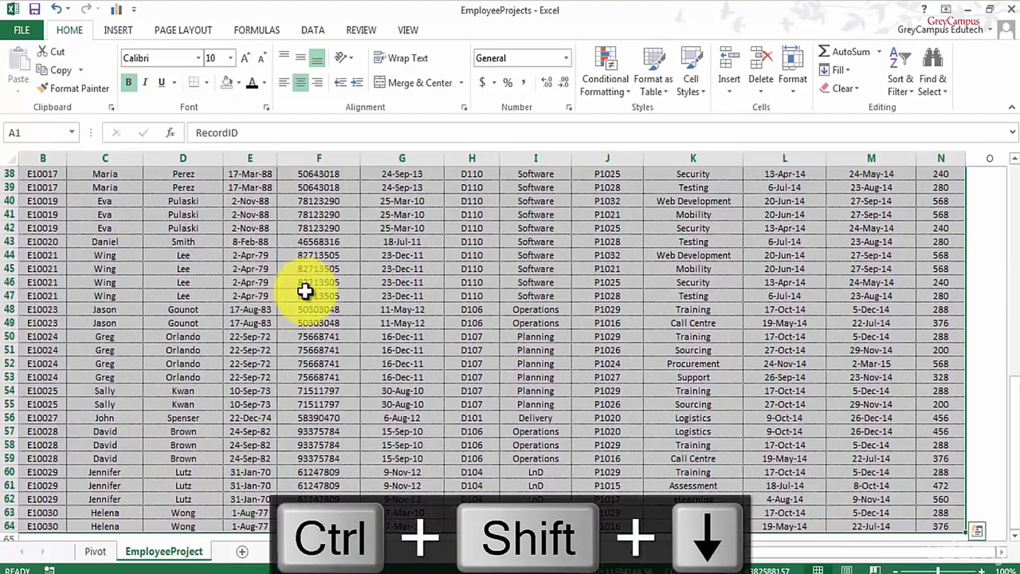
pyautogui.press('alt')
pyautogui.press('p')
pyautogui.press('Escape')
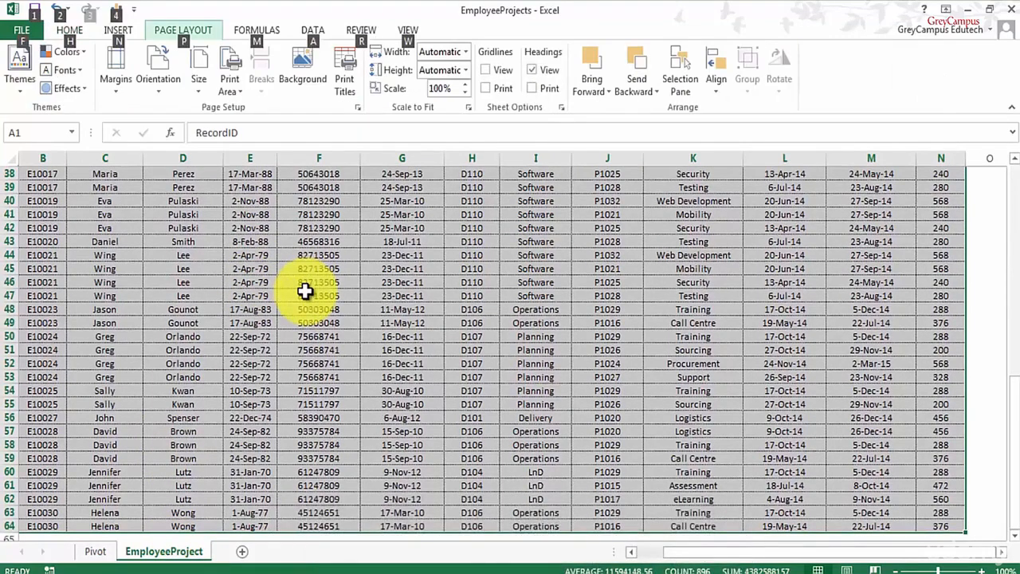
pyautogui.press('d')
pyautogui.press('p')
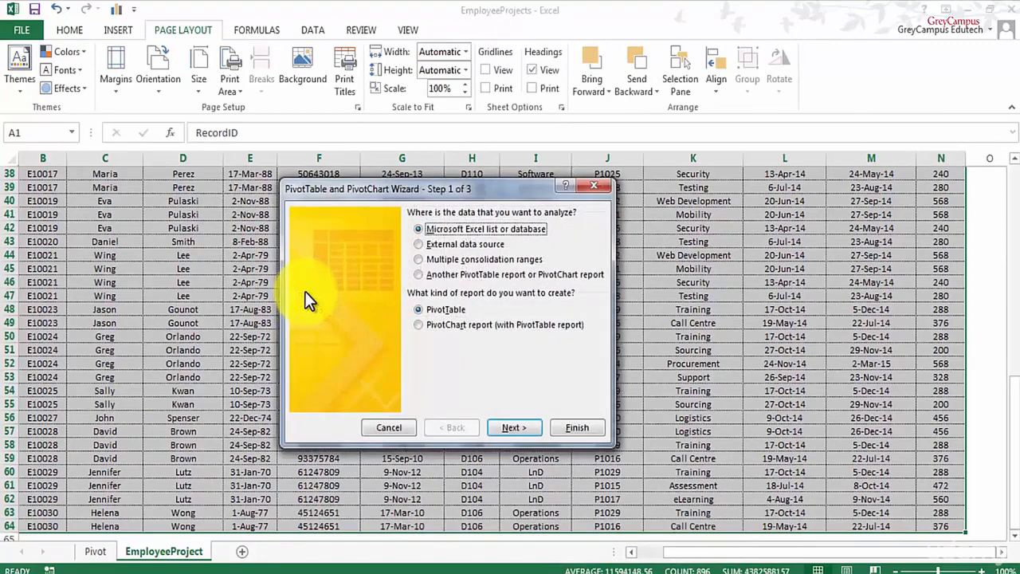
pyautogui.hotkey('alt', 'f')
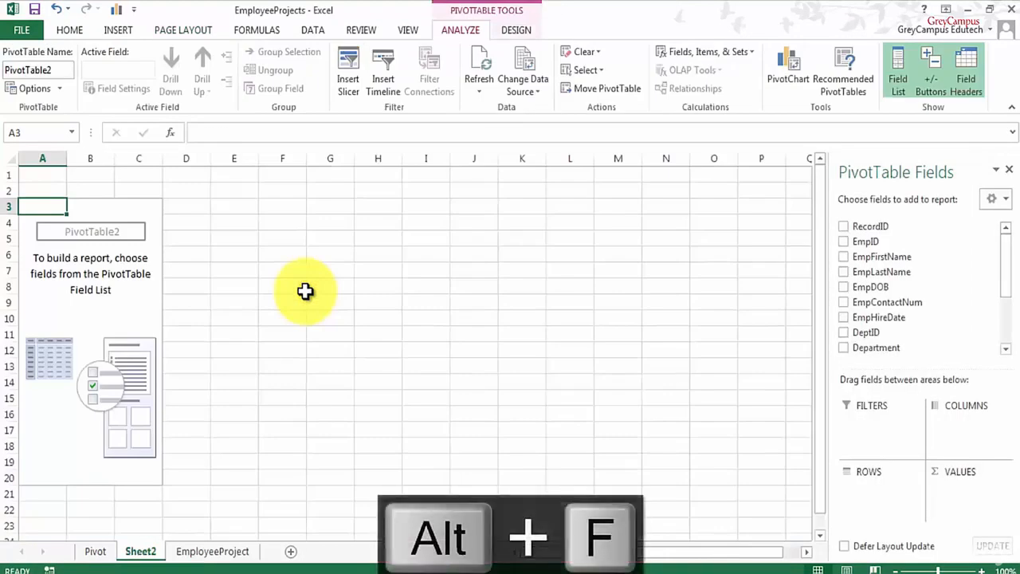
# Enable the classic PivotTable layout, which allows dragging fields in the grid, for the blank PivotTable
pyautogui.rightClick(94, 290)
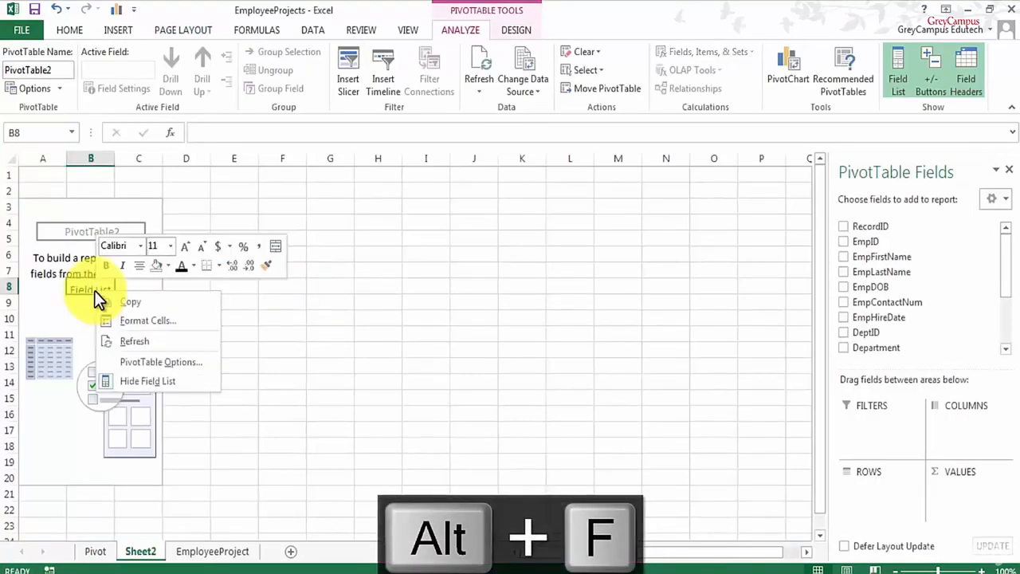
pyautogui.click(162, 364)
pyautogui.click(176, 220)
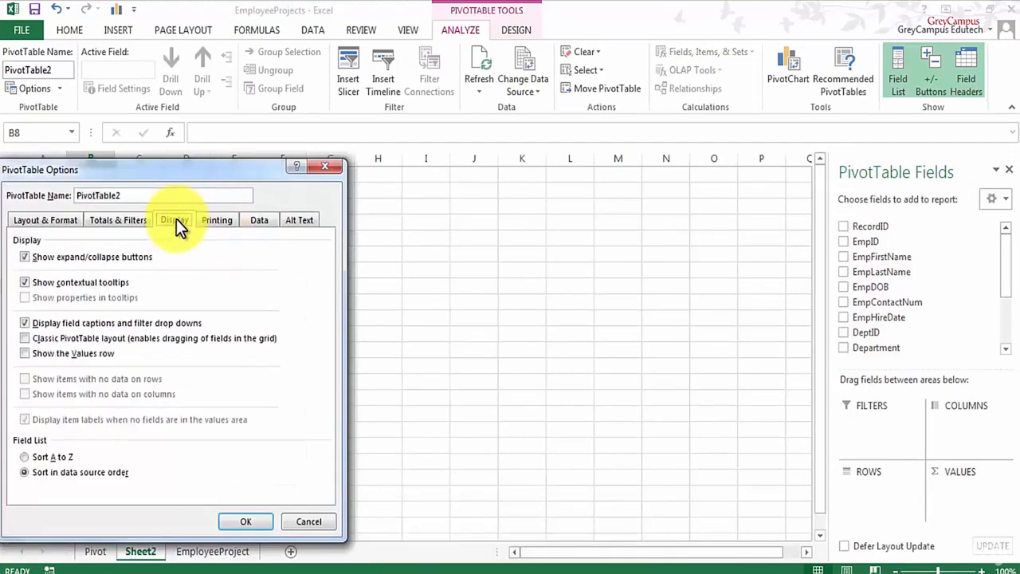
pyautogui.click(22, 336)
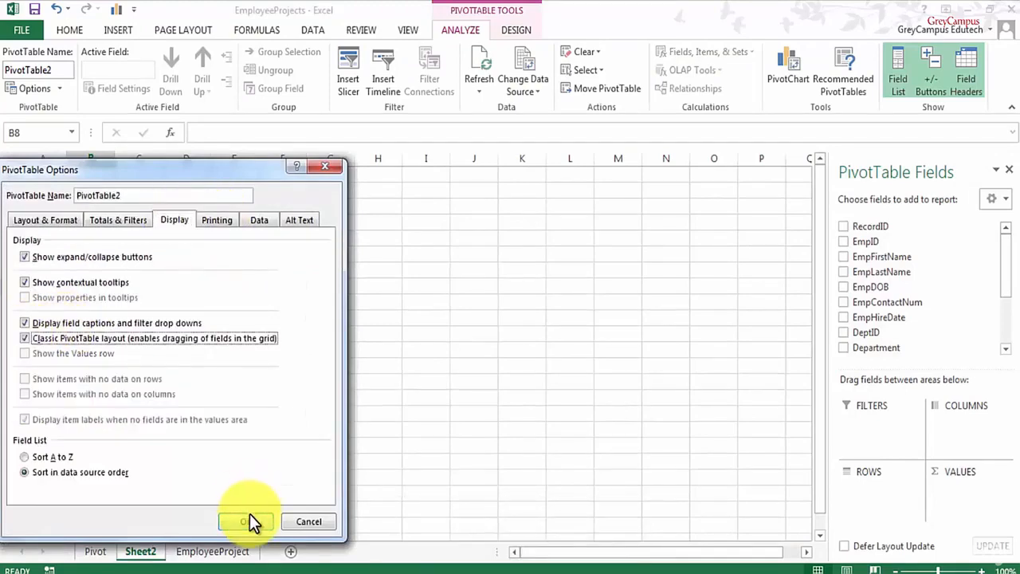
pyautogui.click(247, 518)
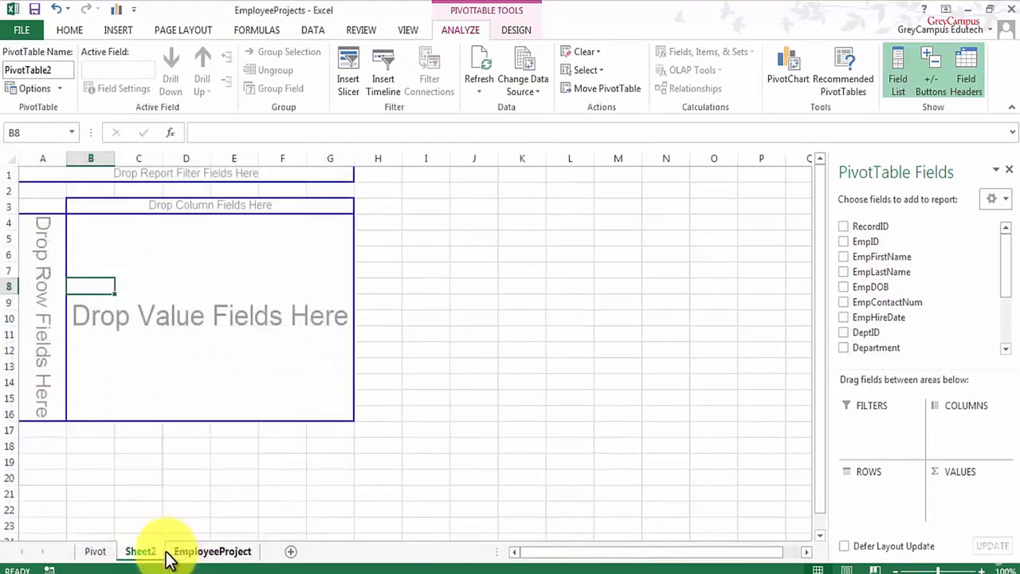
# Rename the new PivotTable's sheet as NewPivot
pyautogui.doubleClick(141, 551)
pyautogui.write('NewPi')
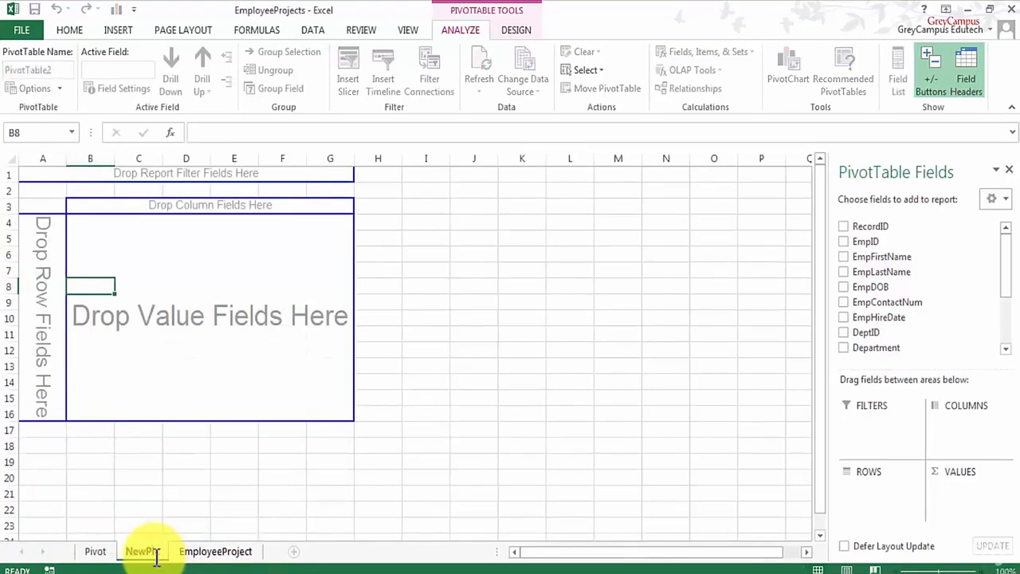
pyautogui.write('vot')
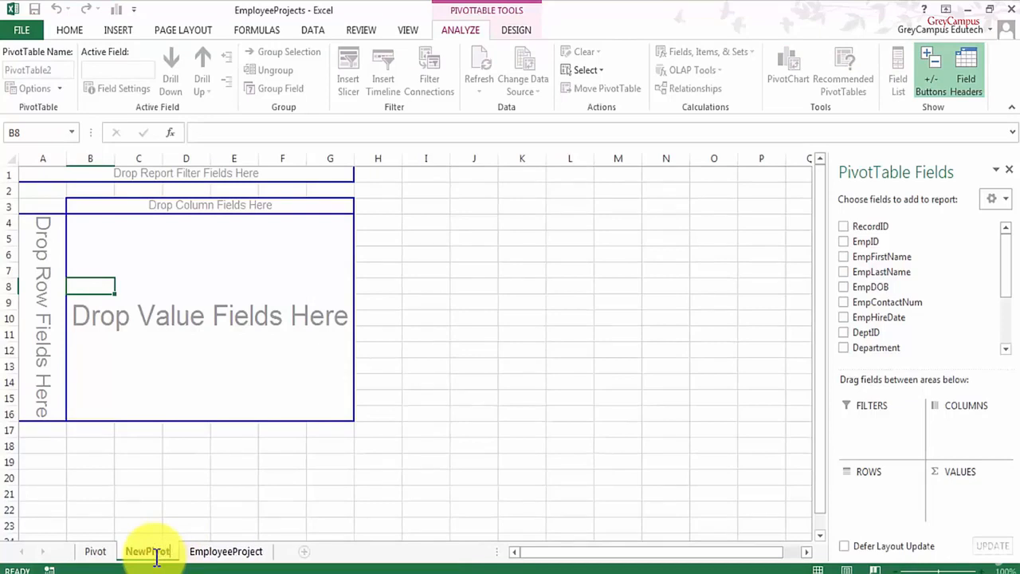
pyautogui.press('Return')
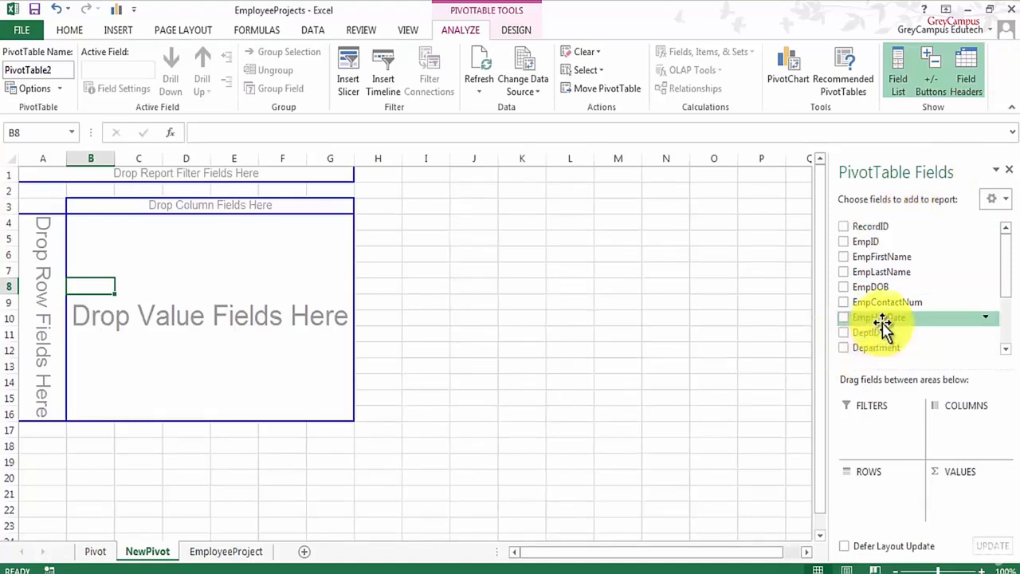
# Place EmpHireDate in the PivotTable's row area and EmpID in its values area as a count
pyautogui.moveTo(887, 319); pyautogui.dragTo(48, 293)
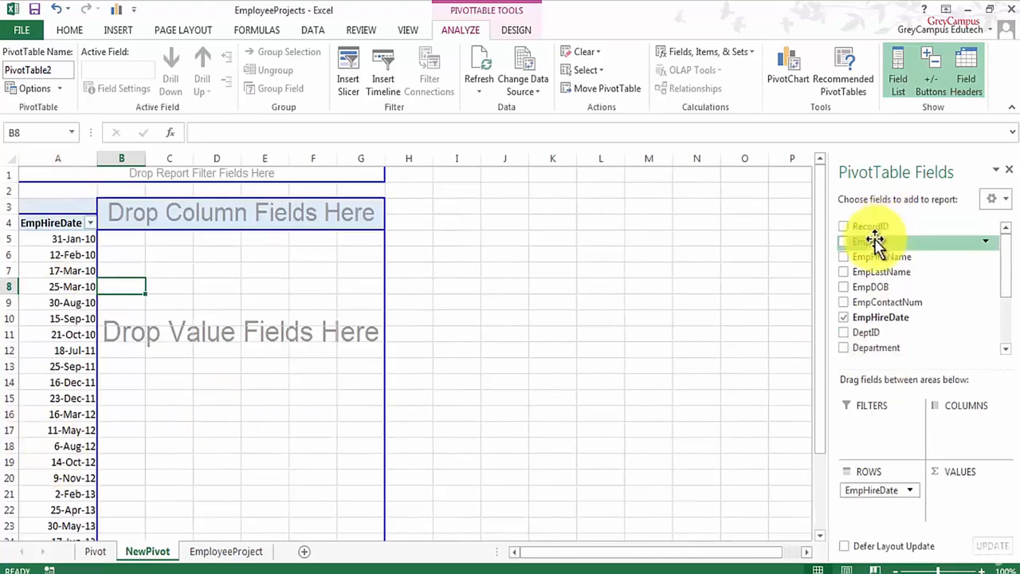
pyautogui.moveTo(867, 249); pyautogui.dragTo(294, 339)
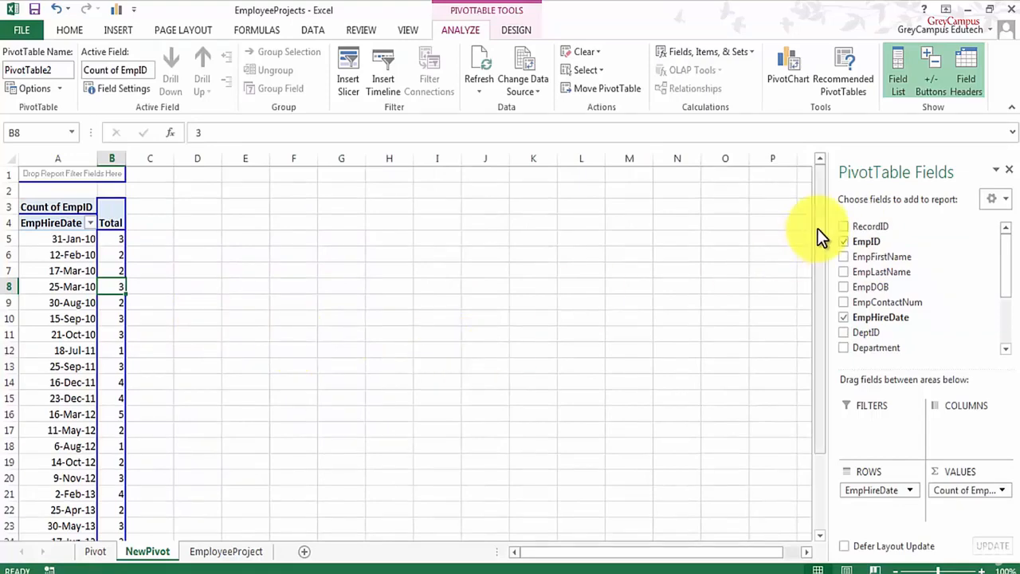
pyautogui.moveTo(816, 228); pyautogui.dragTo(818, 189)
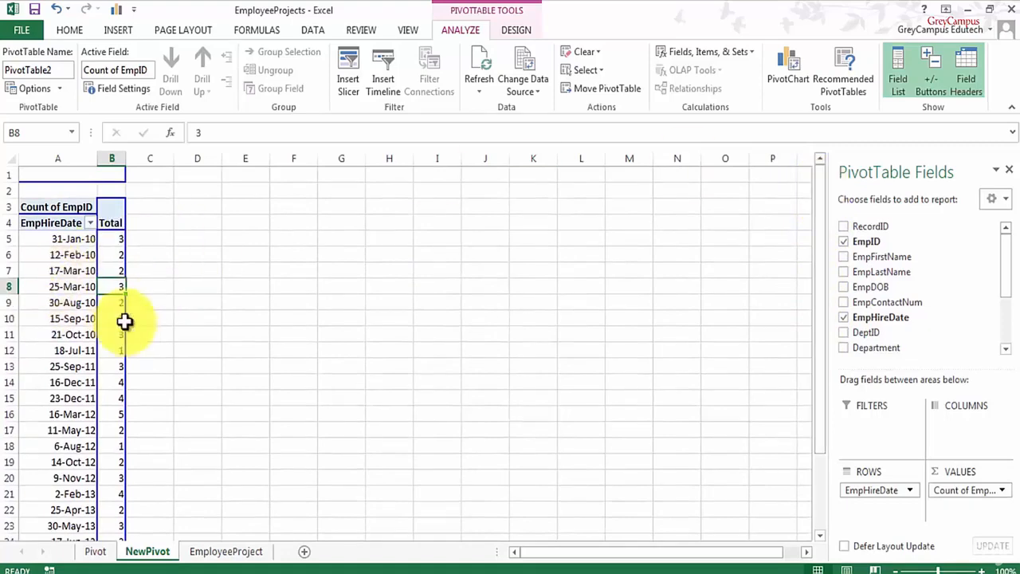
pyautogui.click(71, 238)
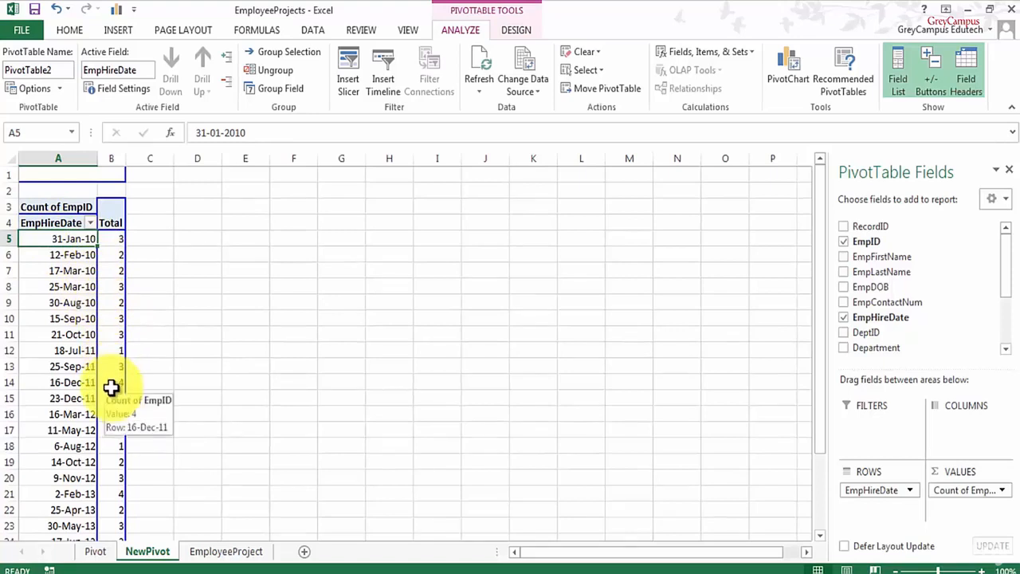
pyautogui.moveTo(869, 225); pyautogui.dragTo(118, 222)
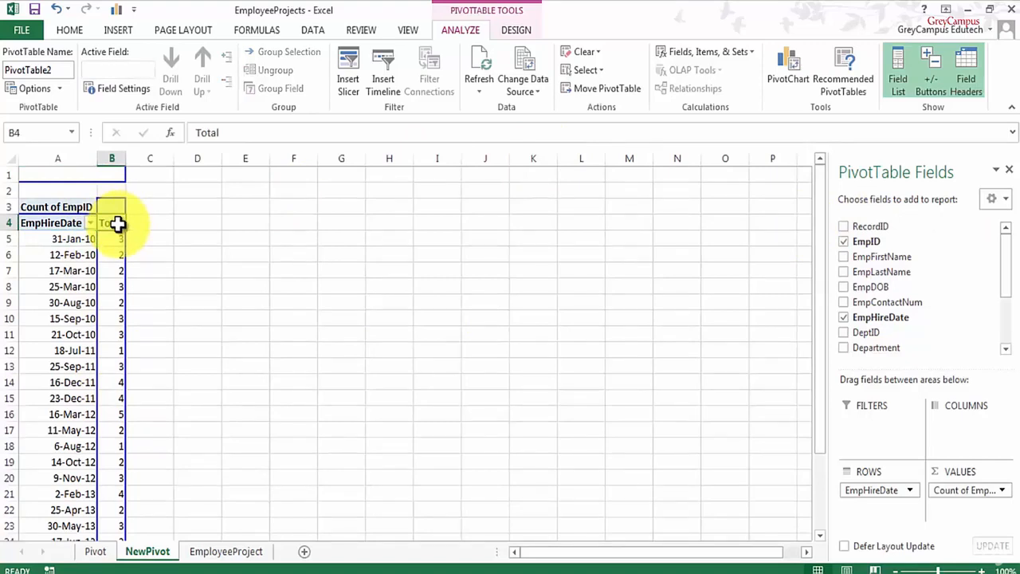
pyautogui.doubleClick(117, 224)
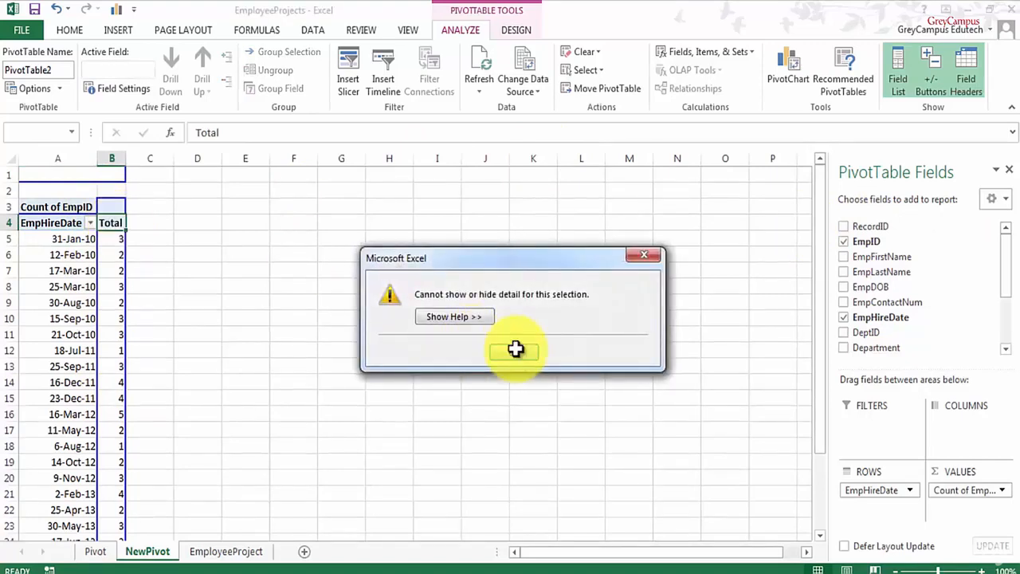
pyautogui.click(515, 349)
pyautogui.rightClick(107, 225)
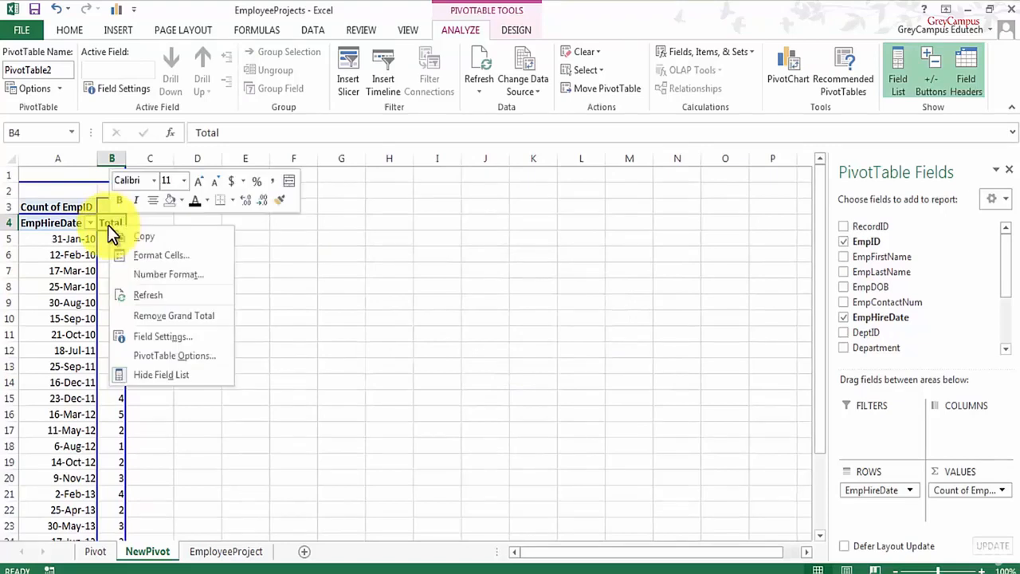
pyautogui.press('Escape')
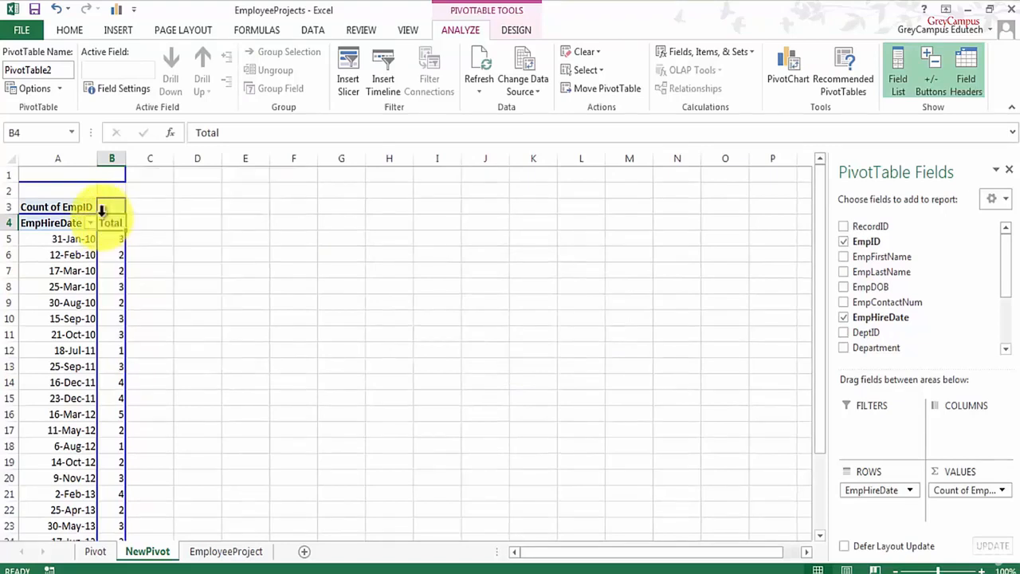
# Group the EmpHireDate row values by Months, using the default starting and ending dates
pyautogui.click(66, 243)
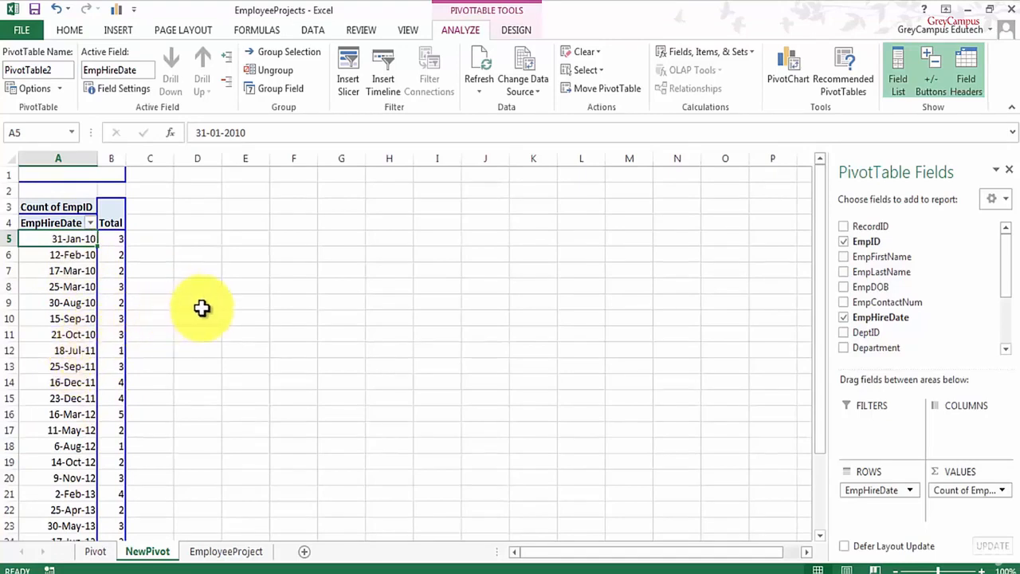
pyautogui.rightClick(59, 238)
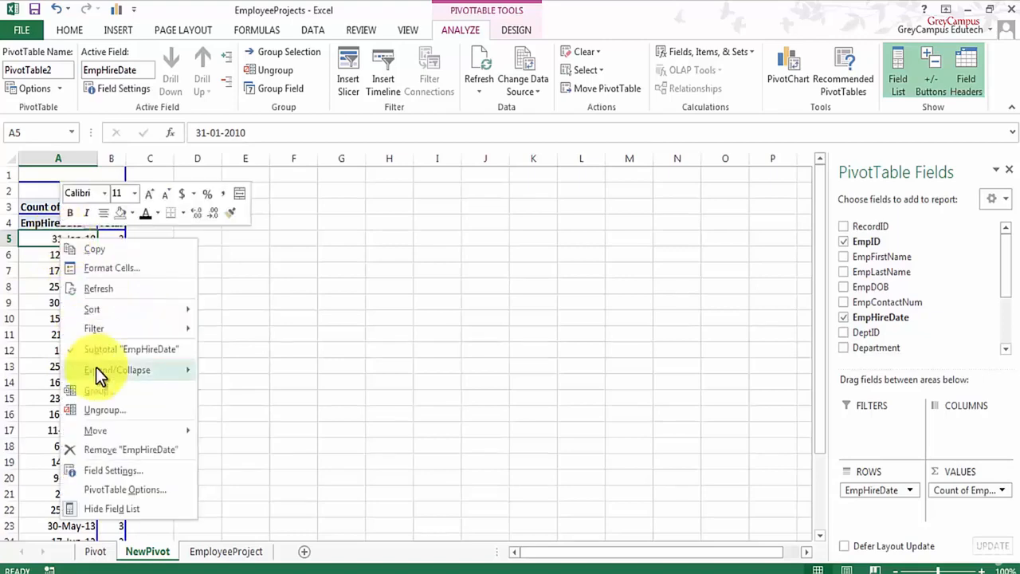
pyautogui.click(104, 394)
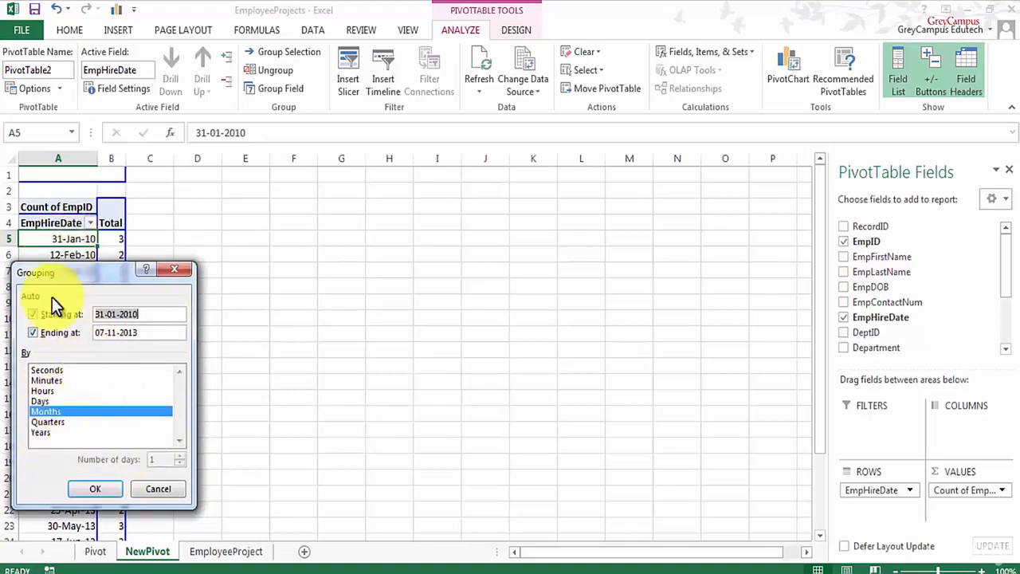
pyautogui.click(93, 489)
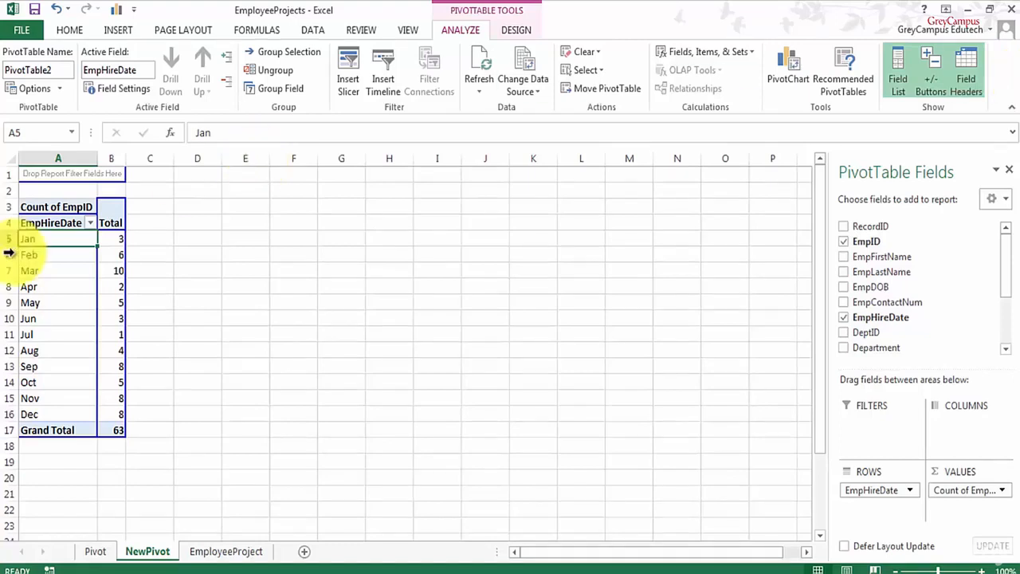
# Extend the EmpHireDate grouping to use both Months and Years
pyautogui.rightClick(48, 238)
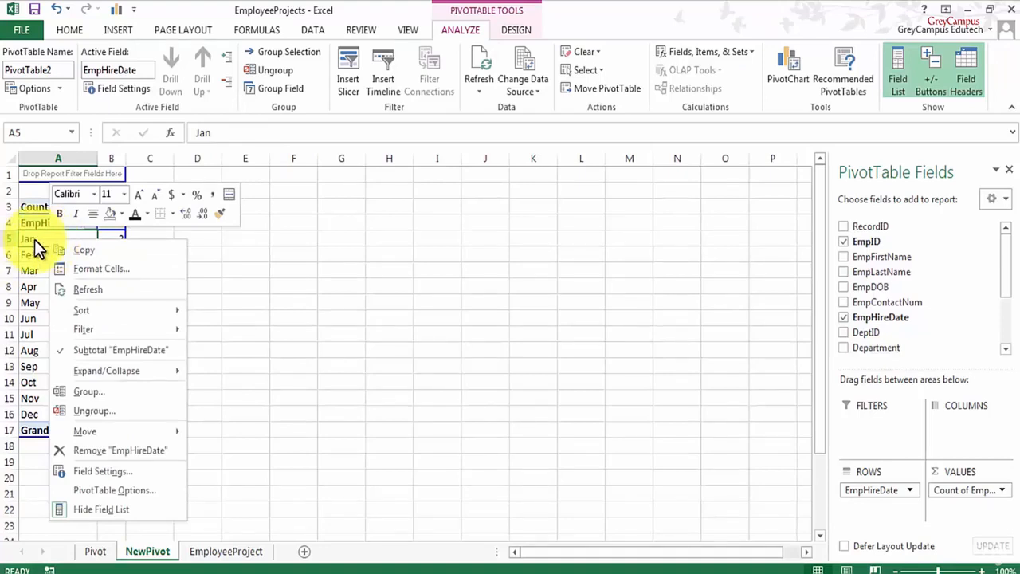
pyautogui.click(84, 390)
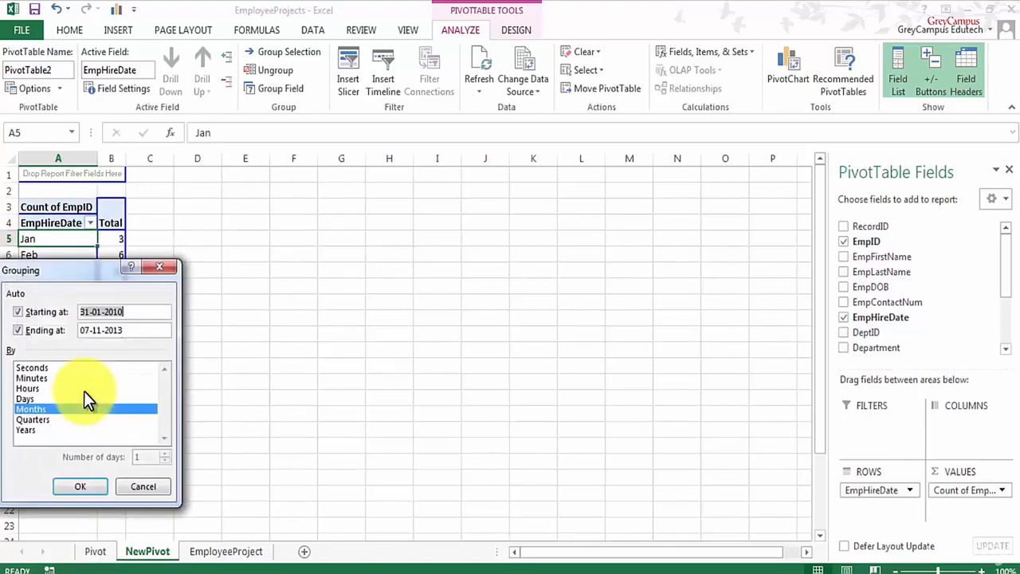
pyautogui.click(29, 431)
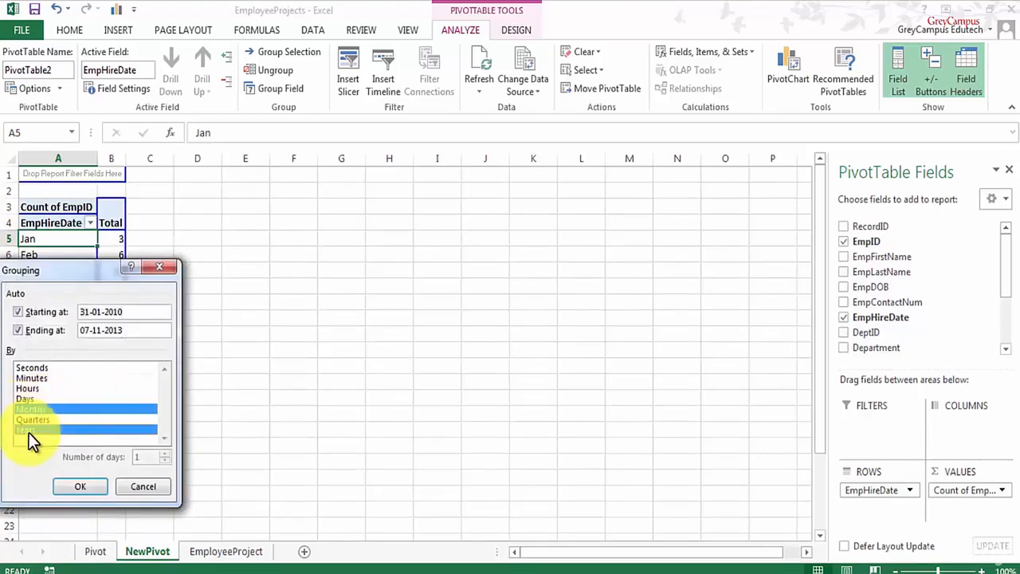
pyautogui.click(81, 486)
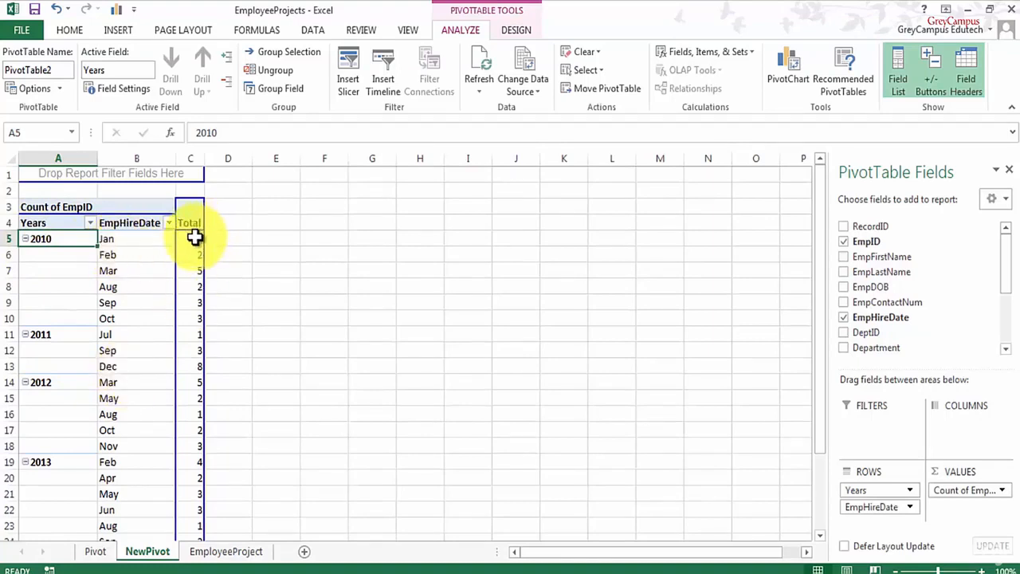
# Select the 2010 monthly counts and turn on subtotals for the Years field
pyautogui.moveTo(196, 239); pyautogui.dragTo(188, 318)
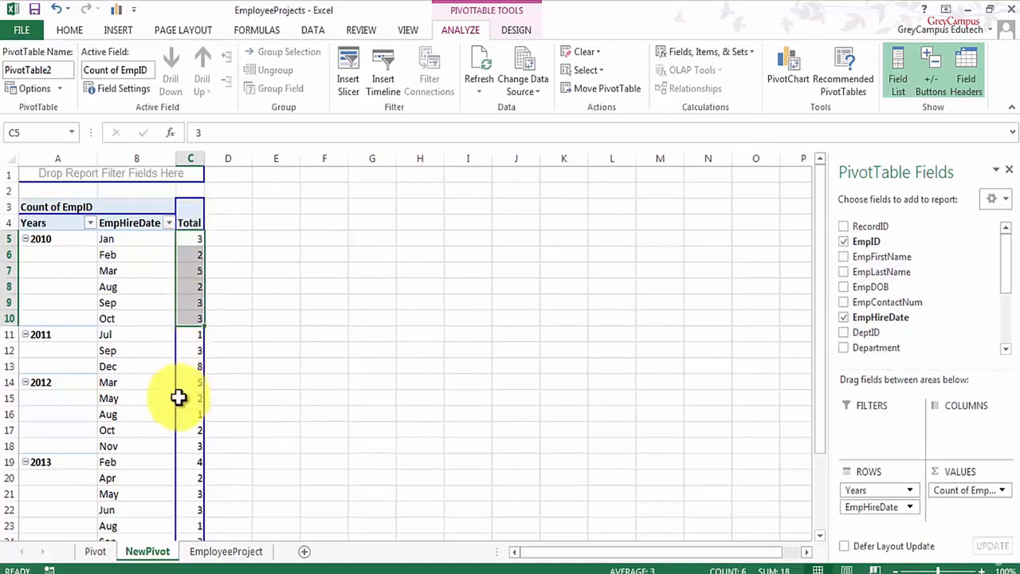
pyautogui.click(69, 339)
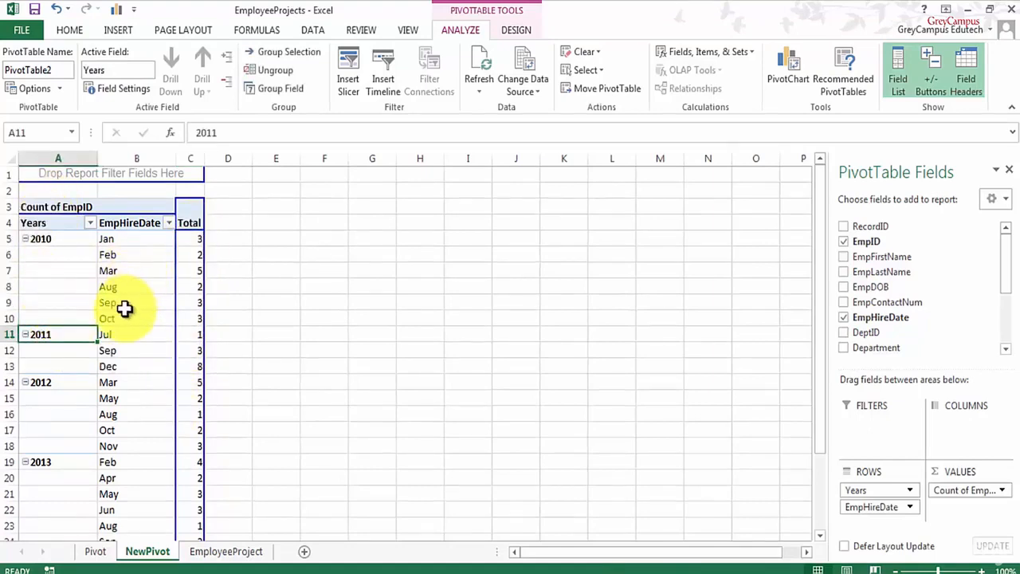
pyautogui.rightClick(56, 333)
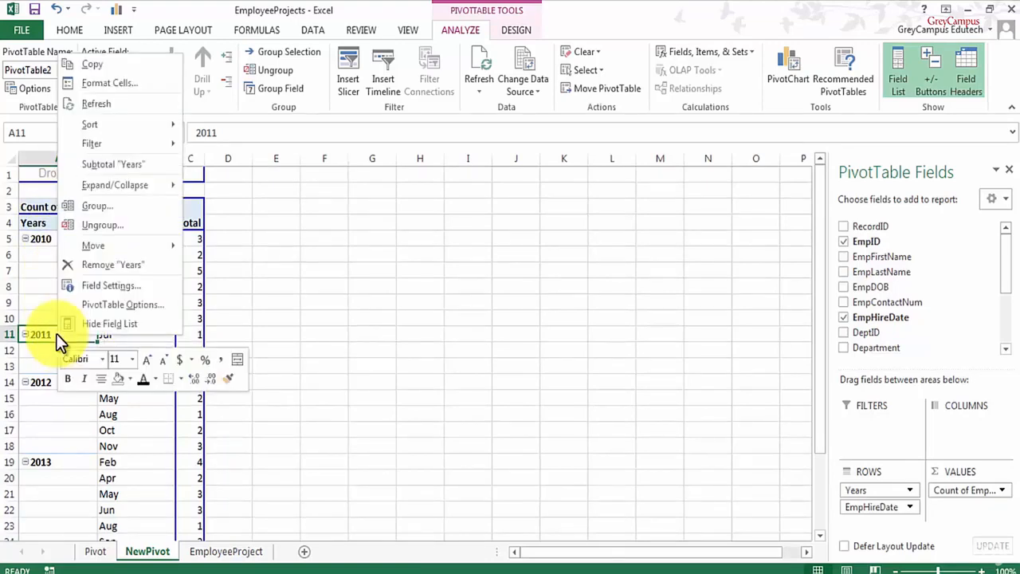
pyautogui.click(80, 166)
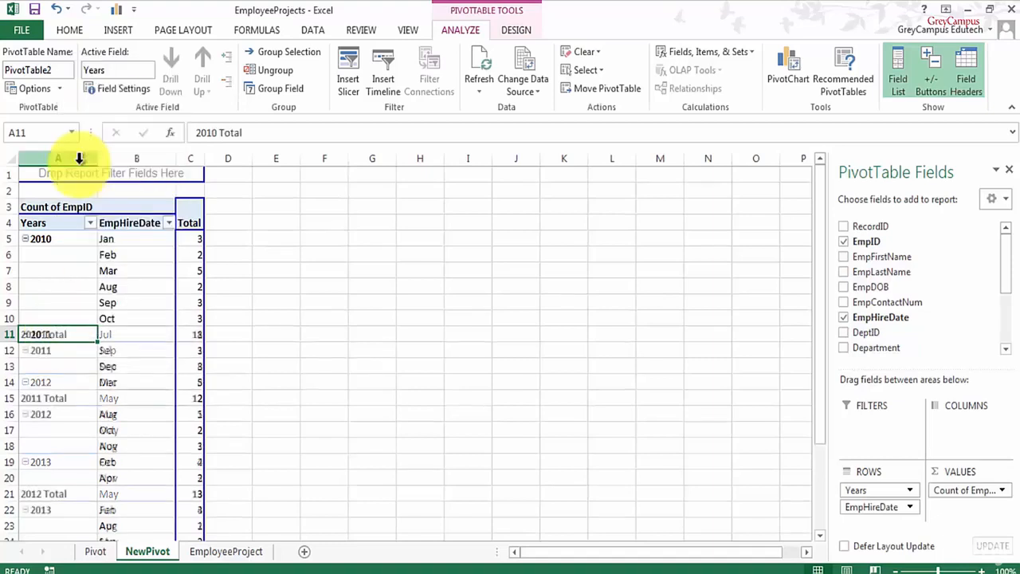